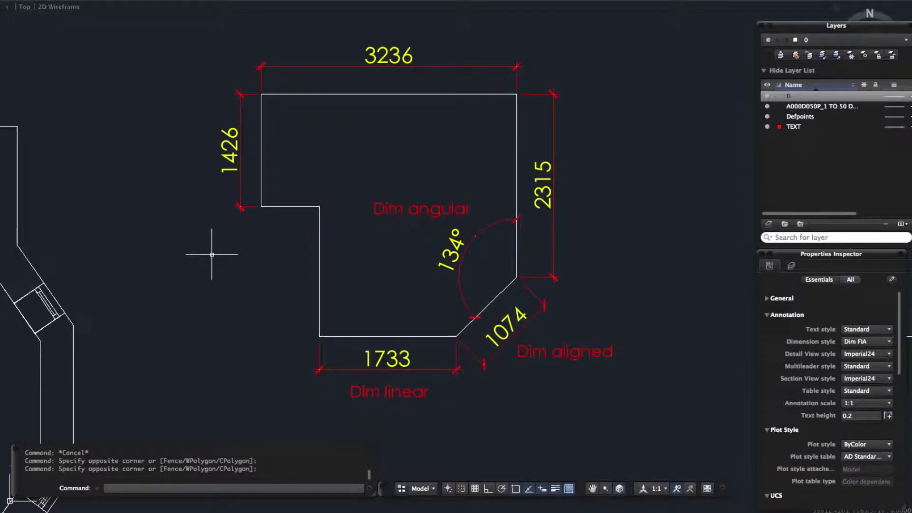
Dimension the copied L-shape's upper-left vertical edge as 1426 with DIMLIN, placed to the left.
{"action": "scroll", "coordinate": [211, 254], "scroll_direction": "down", "scroll_amount": 1}
{"action": "scroll", "coordinate": [212, 254], "scroll_direction": "down", "scroll_amount": 1}
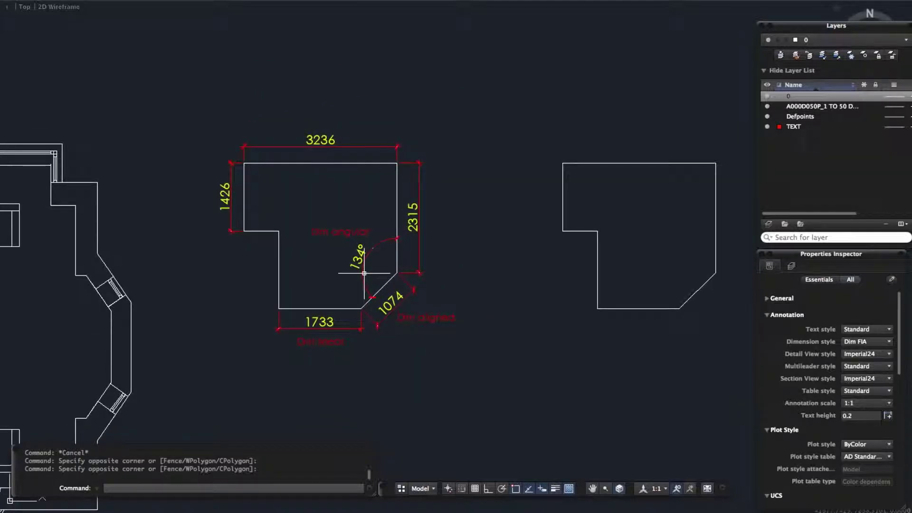
{"action": "scroll", "coordinate": [289, 246], "scroll_direction": "up", "scroll_amount": 2}
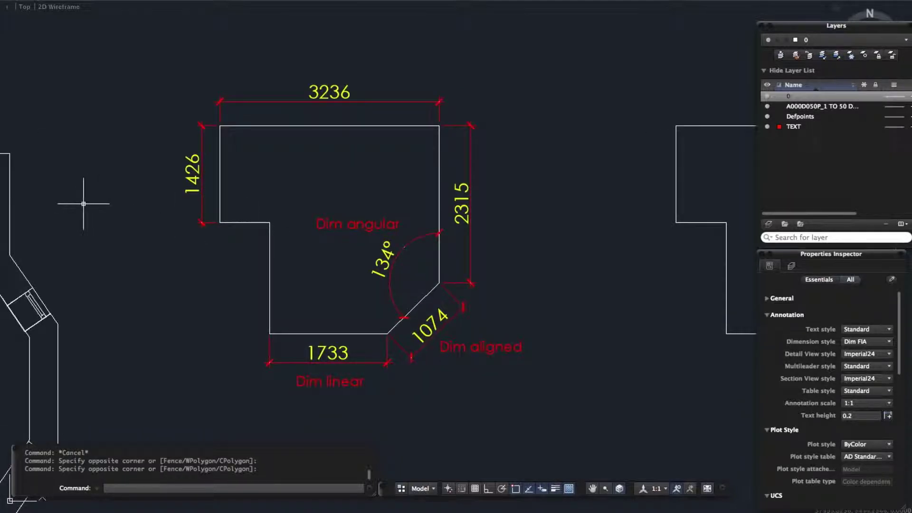
{"action": "scroll", "coordinate": [84, 204], "scroll_direction": "down", "scroll_amount": 1}
{"action": "scroll", "coordinate": [83, 204], "scroll_direction": "down", "scroll_amount": 2}
{"action": "scroll", "coordinate": [428, 198], "scroll_direction": "up", "scroll_amount": 1}
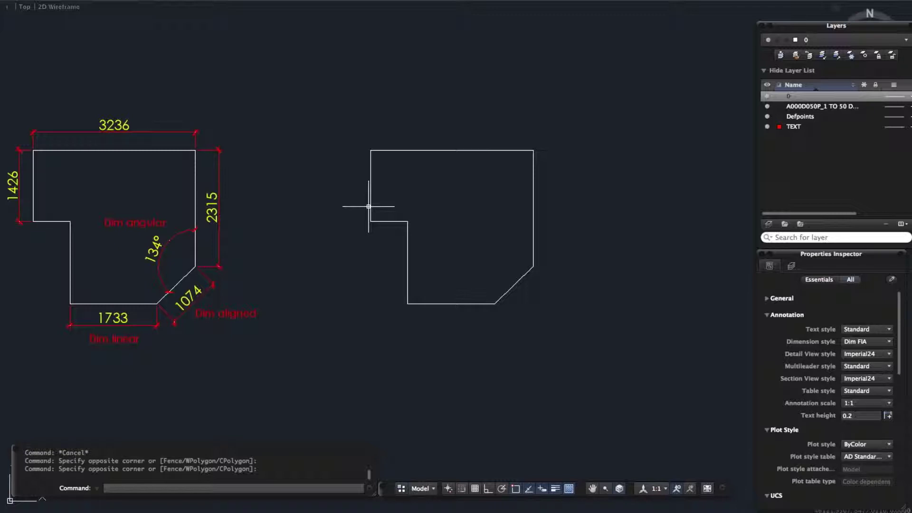
{"action": "type", "text": "D"}
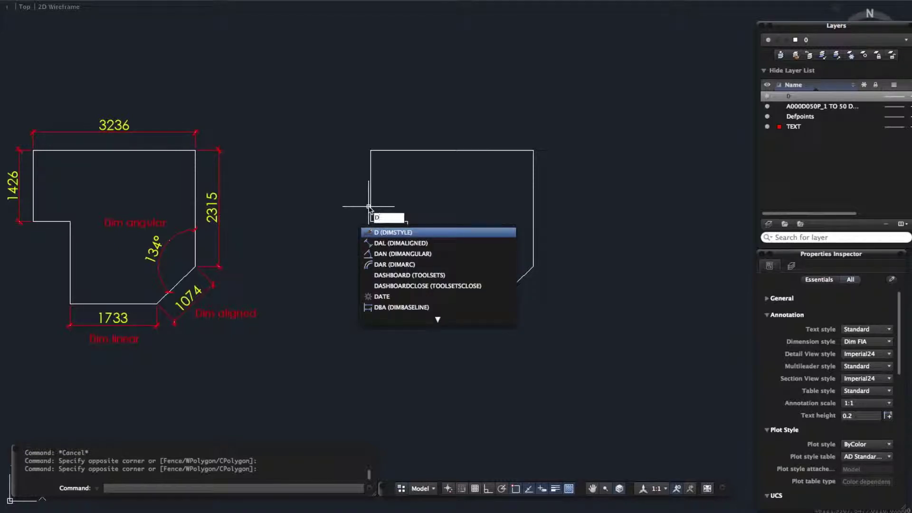
{"action": "type", "text": "IM"}
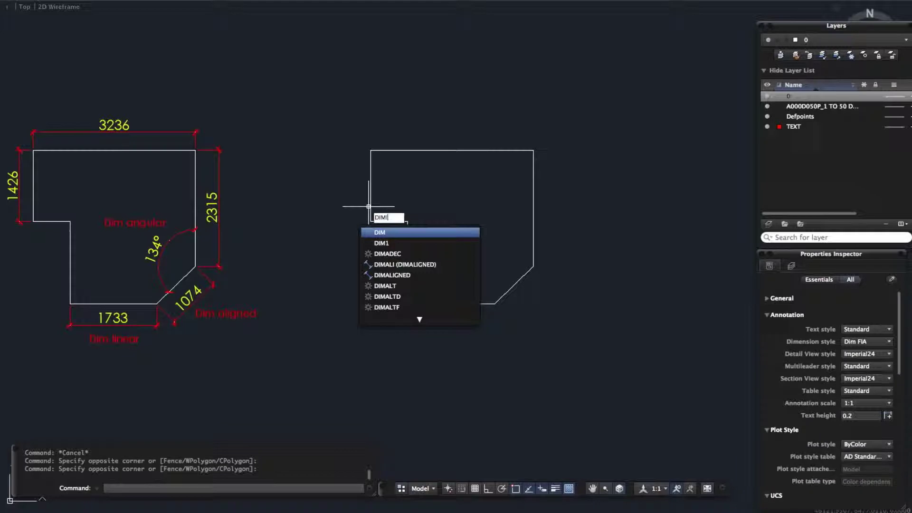
{"action": "type", "text": "LIN"}
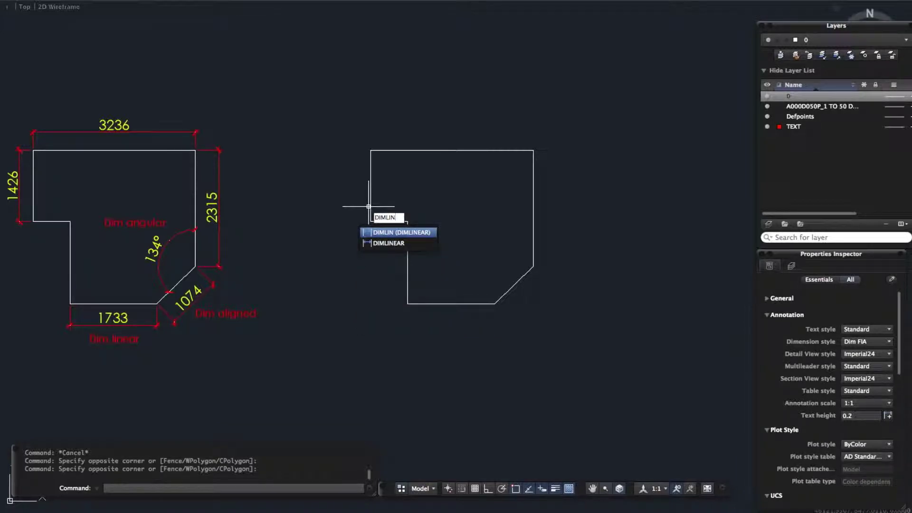
{"action": "key", "text": "Return"}
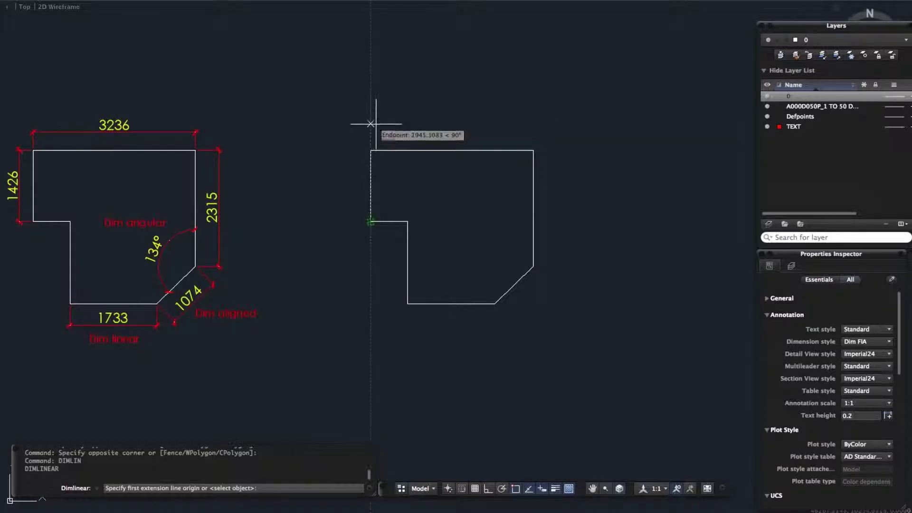
{"action": "left_click", "coordinate": [371, 150]}
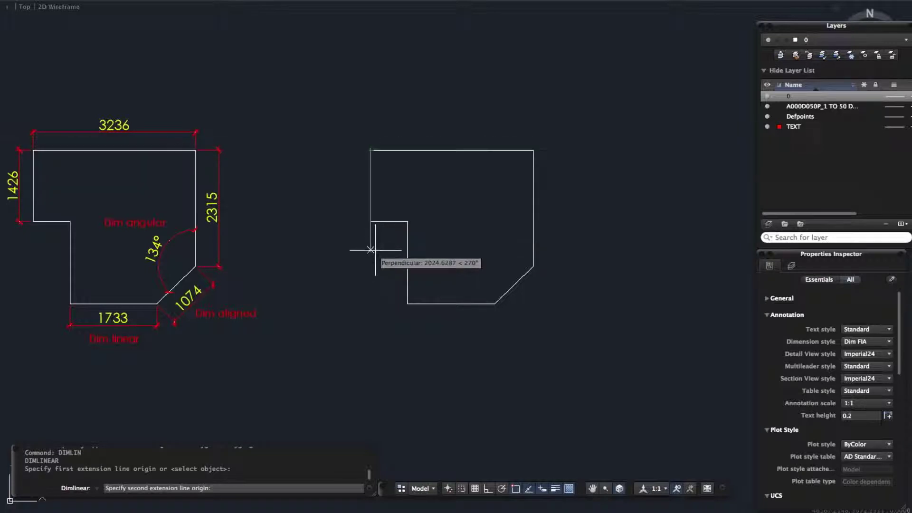
{"action": "left_click", "coordinate": [370, 221]}
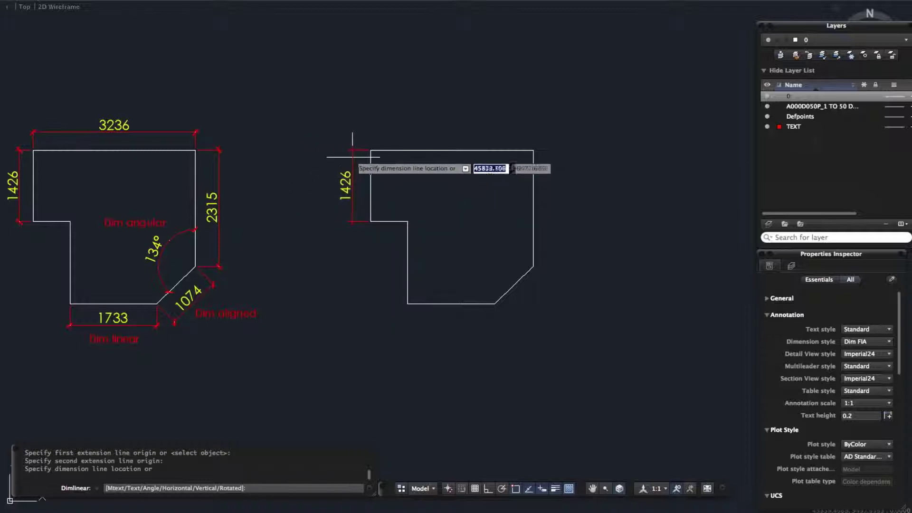
{"action": "left_click", "coordinate": [352, 190]}
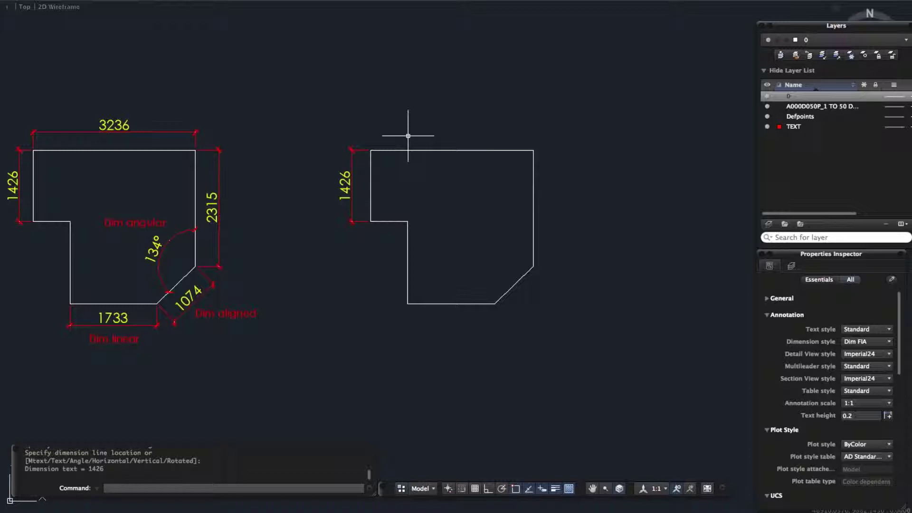
Add the 3236 overall width dimension above the shape's top edge.
{"action": "key", "text": "Return"}
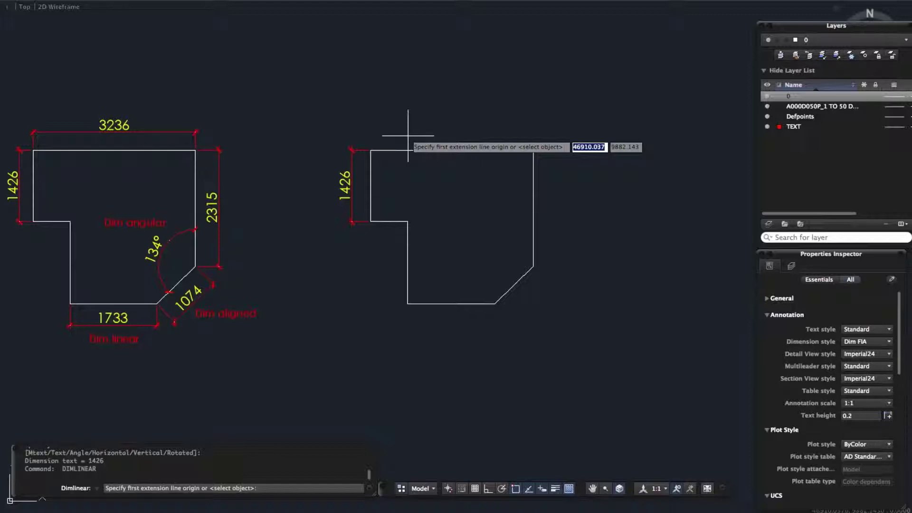
{"action": "left_click", "coordinate": [371, 150]}
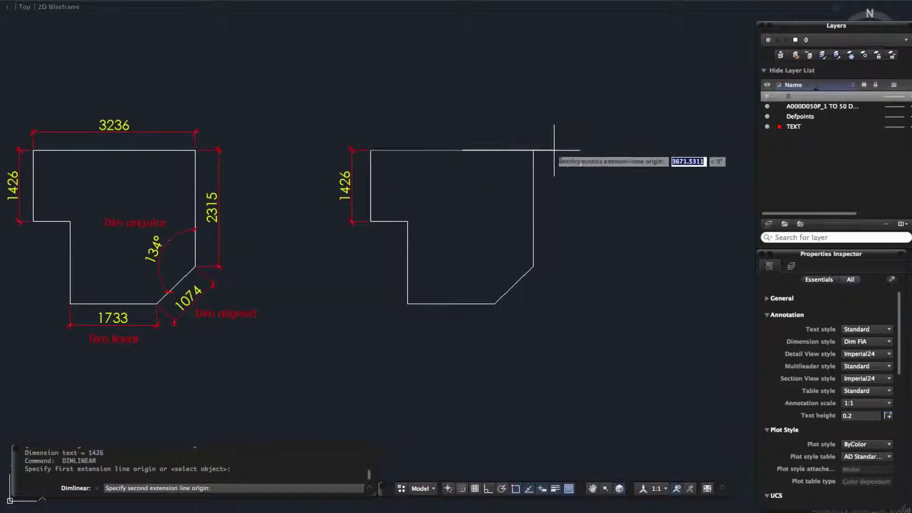
{"action": "left_click", "coordinate": [533, 150]}
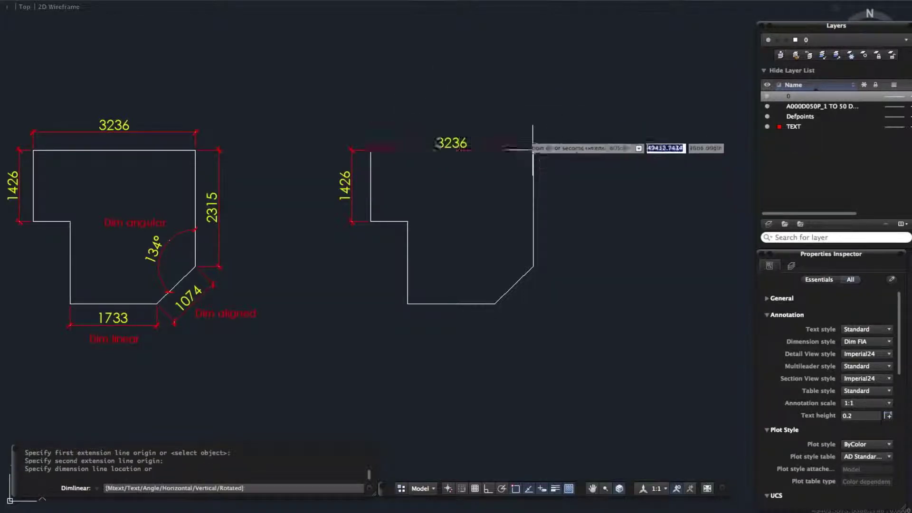
{"action": "left_click", "coordinate": [438, 132]}
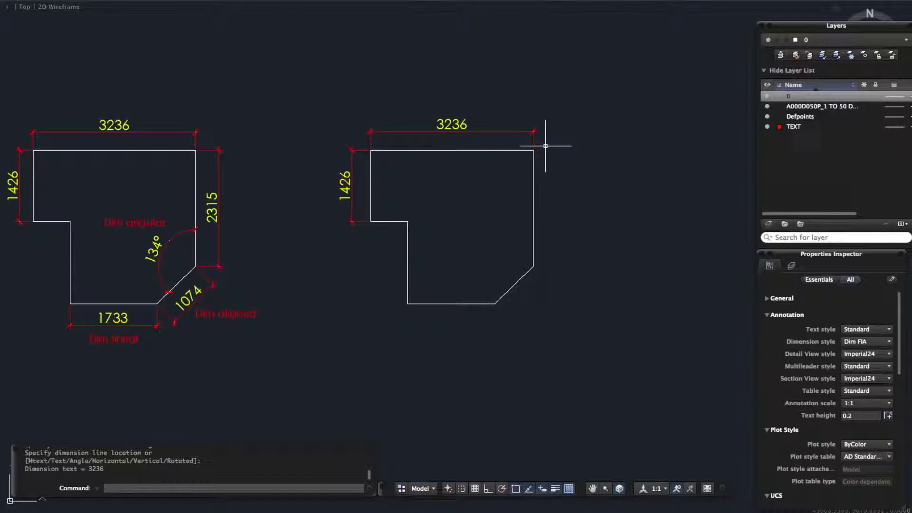
{"action": "key", "text": "Return"}
{"action": "key", "text": "Escape"}
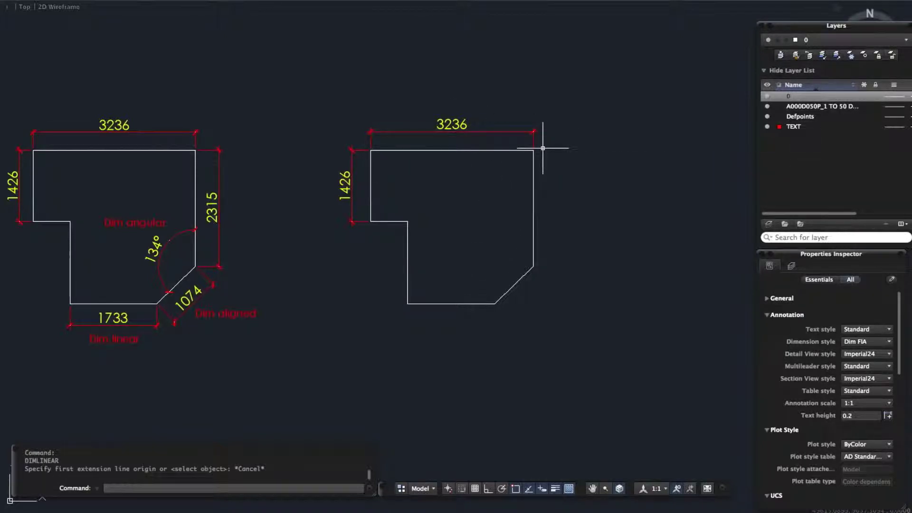
Add the 2315 height dimension along the right edge, placed to the right.
{"action": "type", "text": "dimlin"}
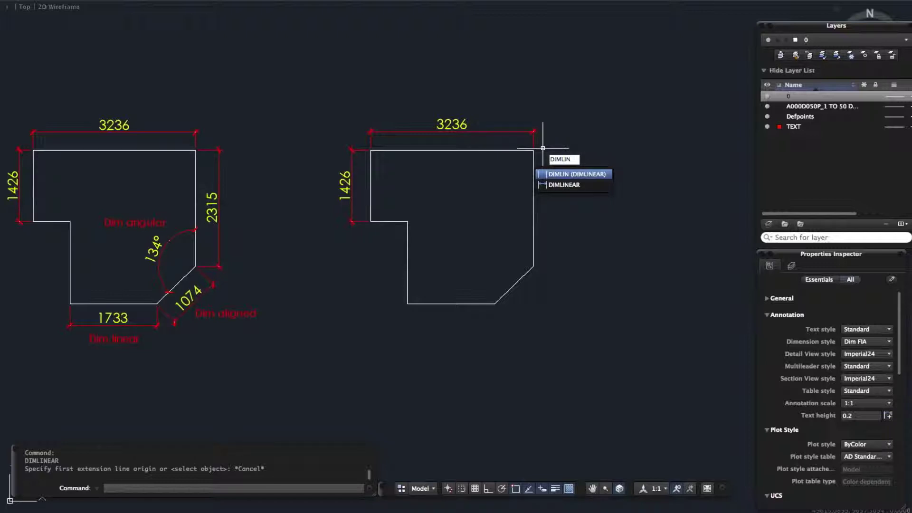
{"action": "key", "text": "Return"}
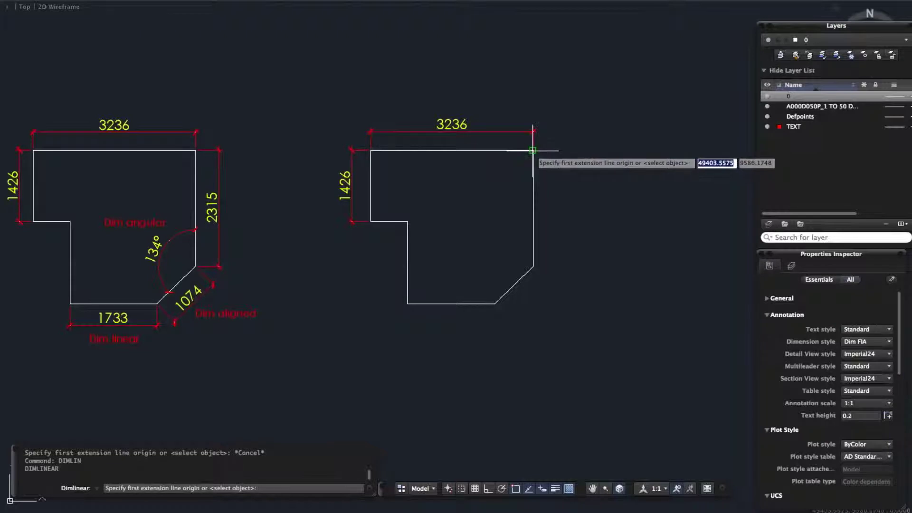
{"action": "left_click", "coordinate": [533, 151]}
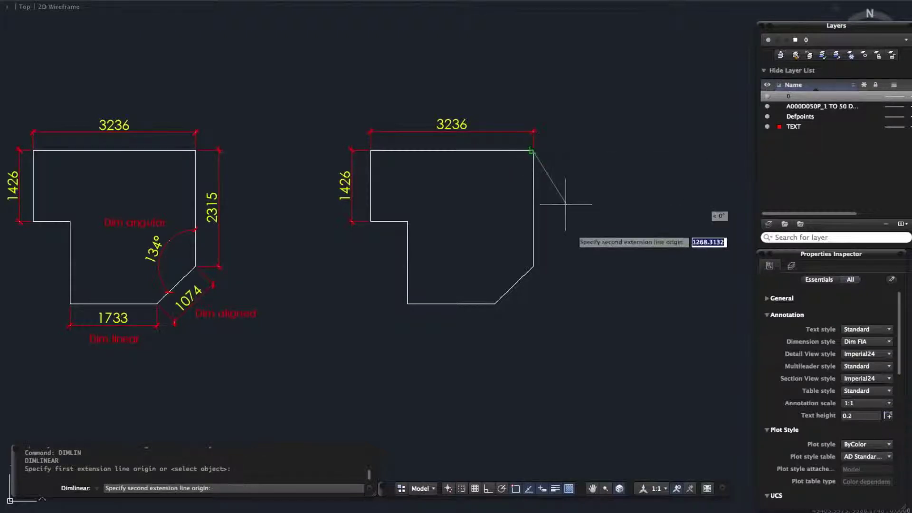
{"action": "left_click", "coordinate": [533, 266]}
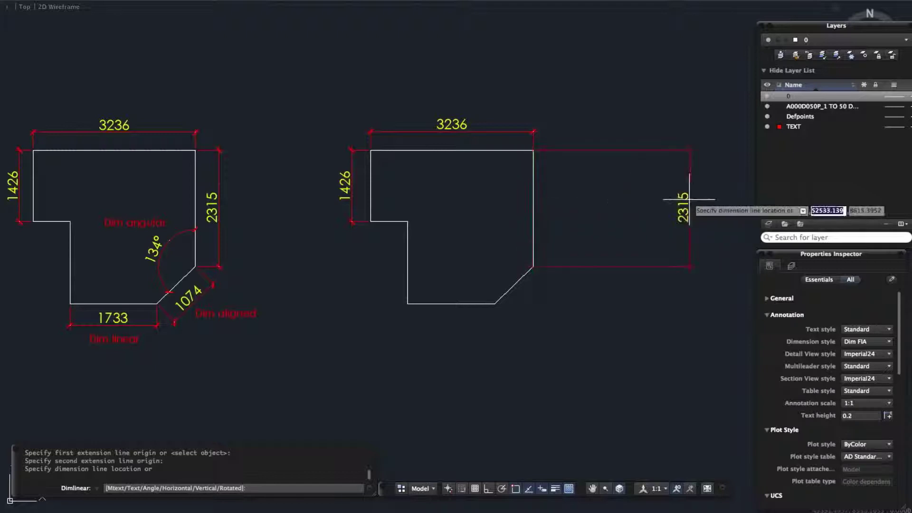
{"action": "left_click", "coordinate": [556, 199]}
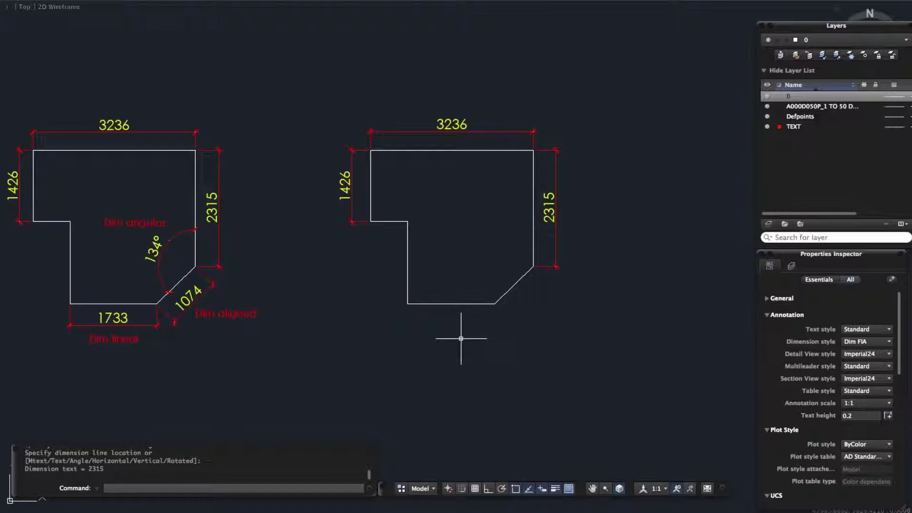
Place a 1074 aligned dimension along the chamfer line, just outside it.
{"action": "type", "text": "d"}
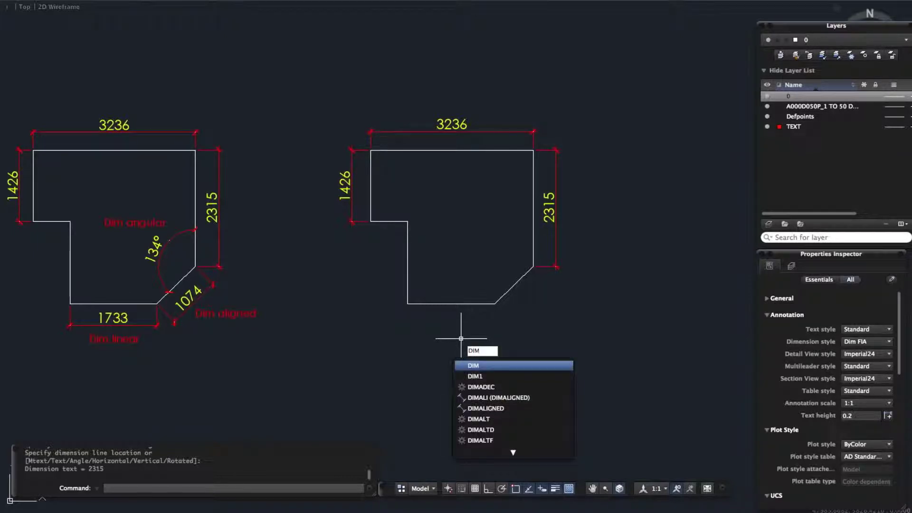
{"action": "type", "text": "imal"}
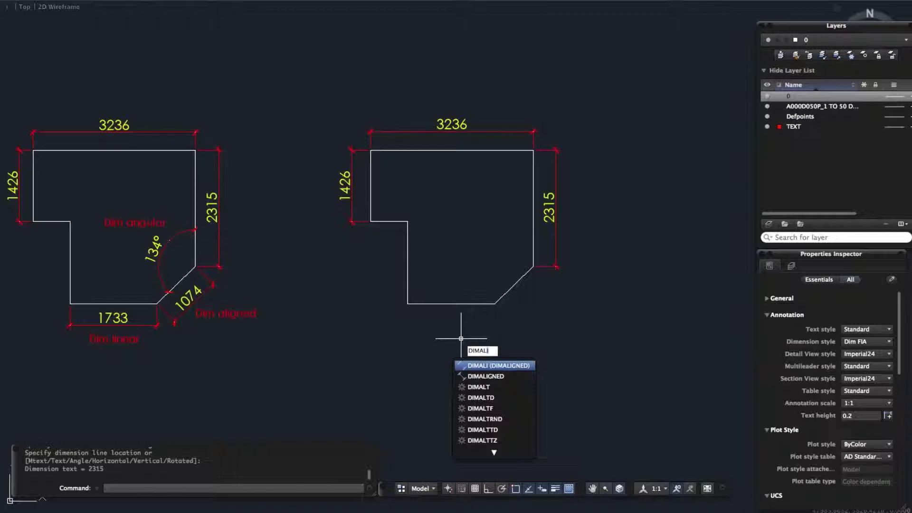
{"action": "type", "text": "i"}
{"action": "key", "text": "Return"}
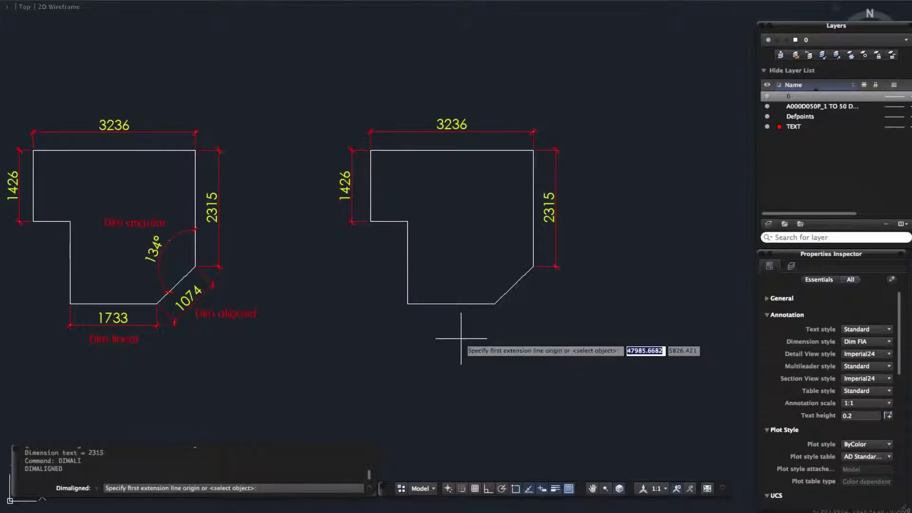
{"action": "left_click", "coordinate": [495, 303]}
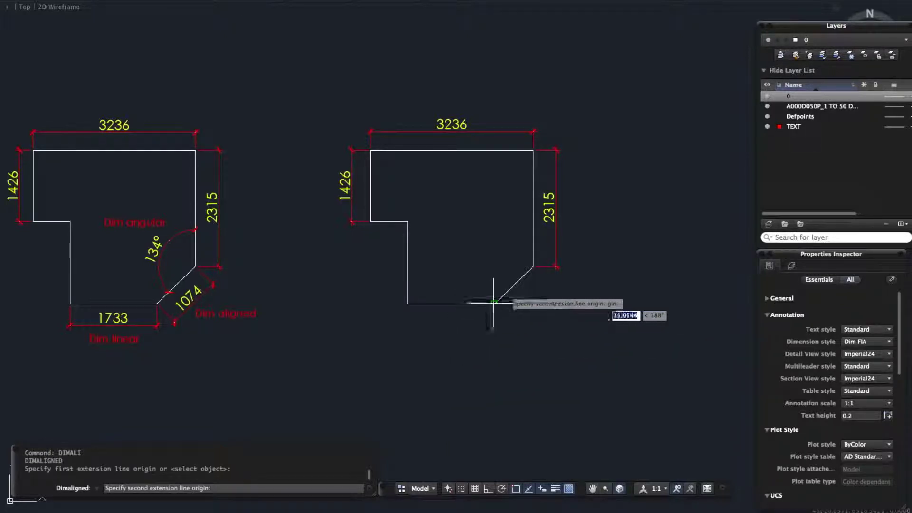
{"action": "left_click", "coordinate": [532, 266]}
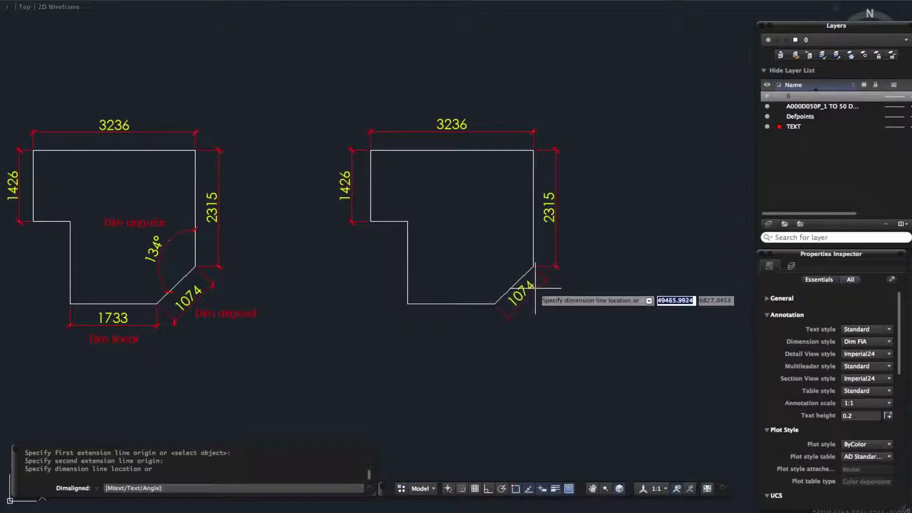
{"action": "left_click", "coordinate": [538, 291]}
Measure the chamfer's horizontal span with a 732 linear dimension placed above it.
{"action": "type", "text": "dimlin"}
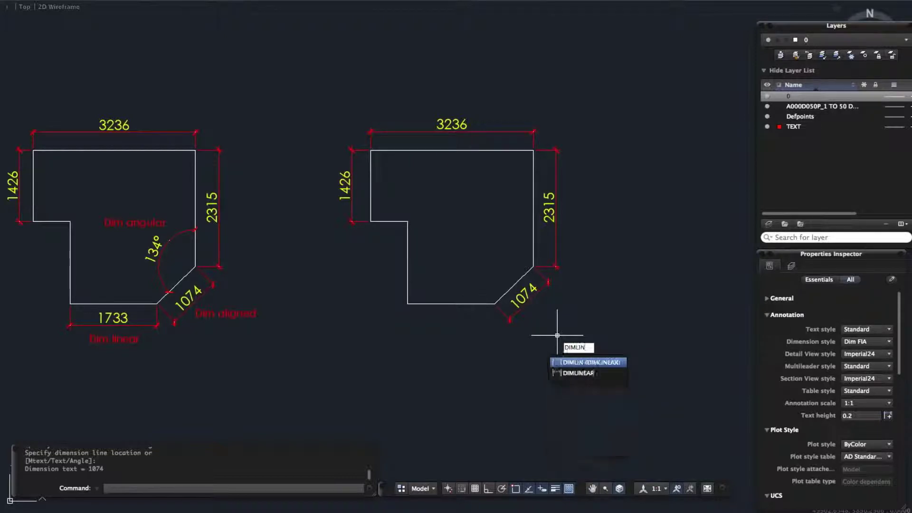
{"action": "key", "text": "Return"}
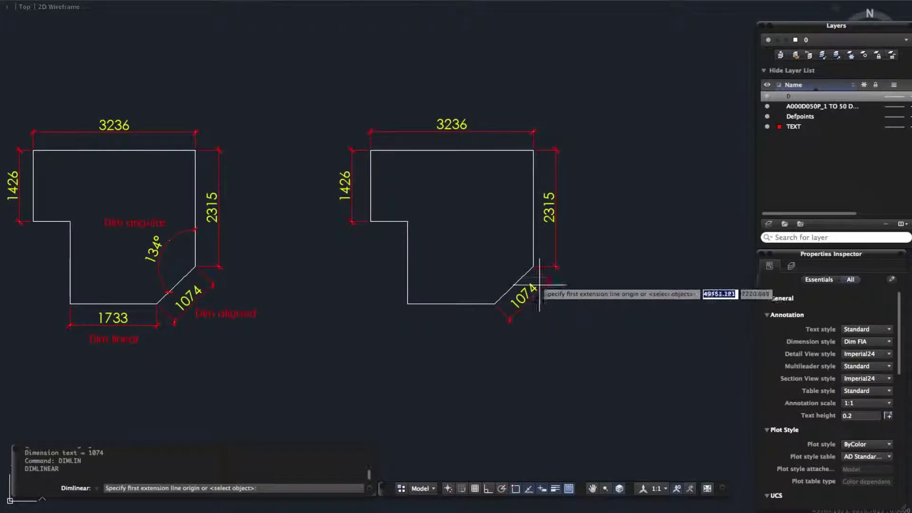
{"action": "left_click", "coordinate": [534, 267]}
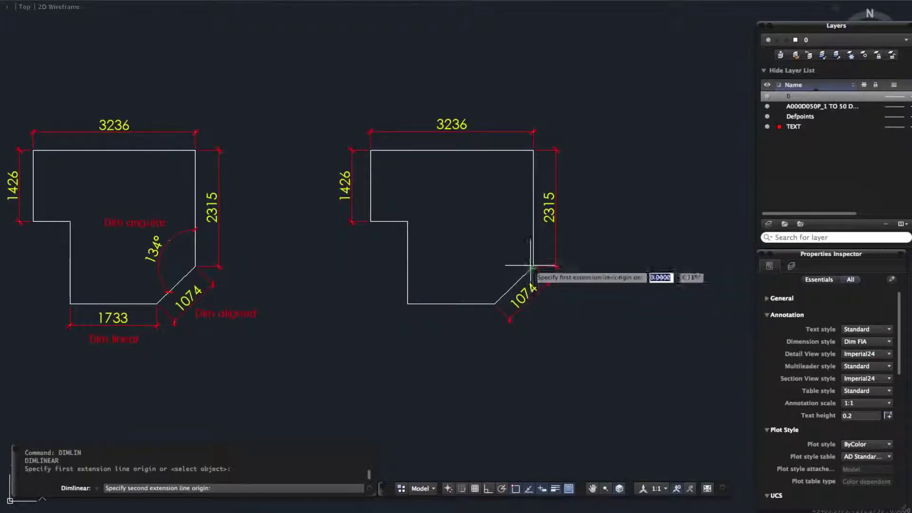
{"action": "left_click", "coordinate": [495, 303]}
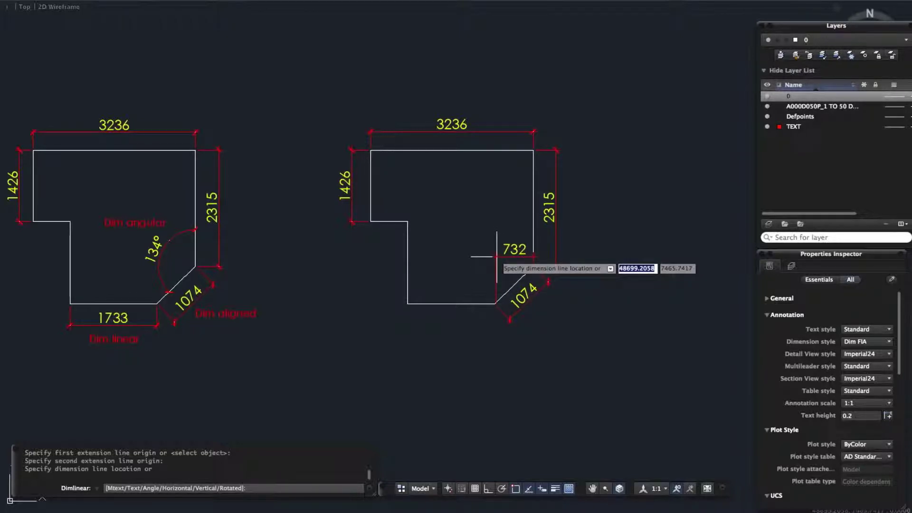
{"action": "left_click", "coordinate": [496, 257]}
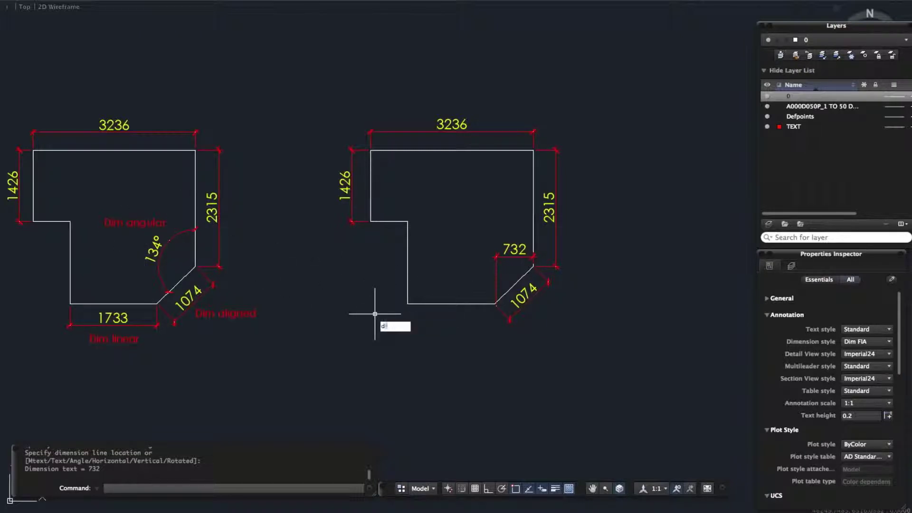
Add a 90° angular dimension between the bottom and left edges.
{"action": "type", "text": "imang"}
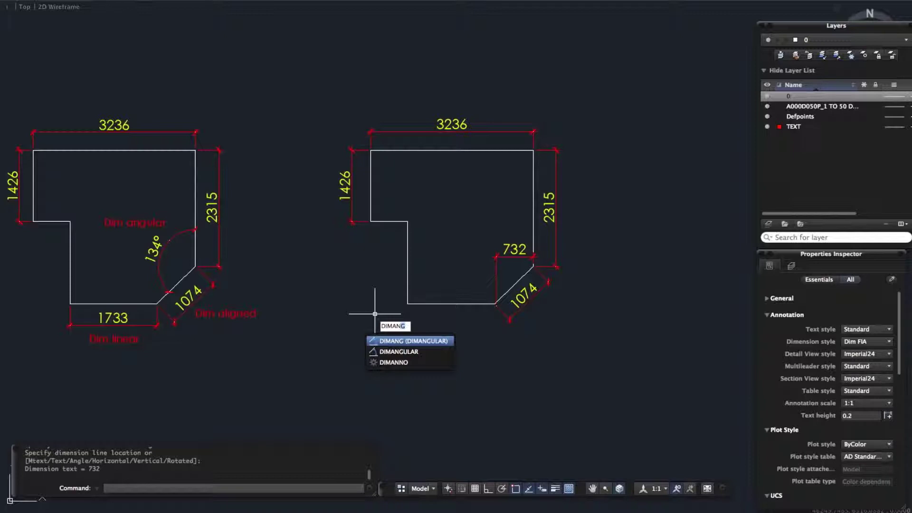
{"action": "key", "text": "Return"}
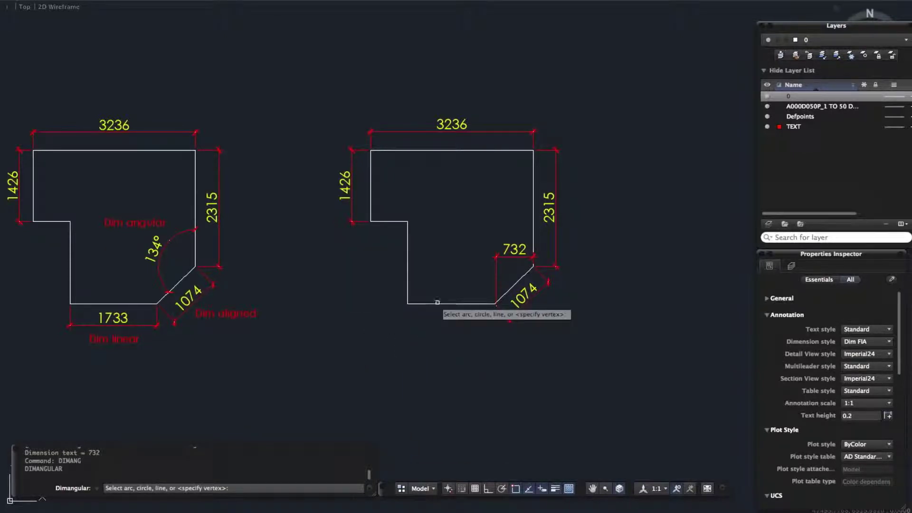
{"action": "left_click", "coordinate": [438, 304]}
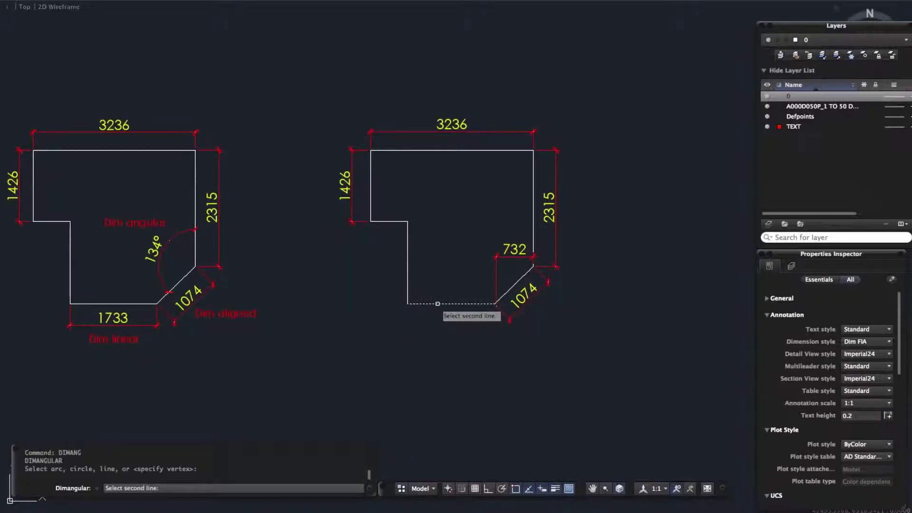
{"action": "left_click", "coordinate": [407, 254]}
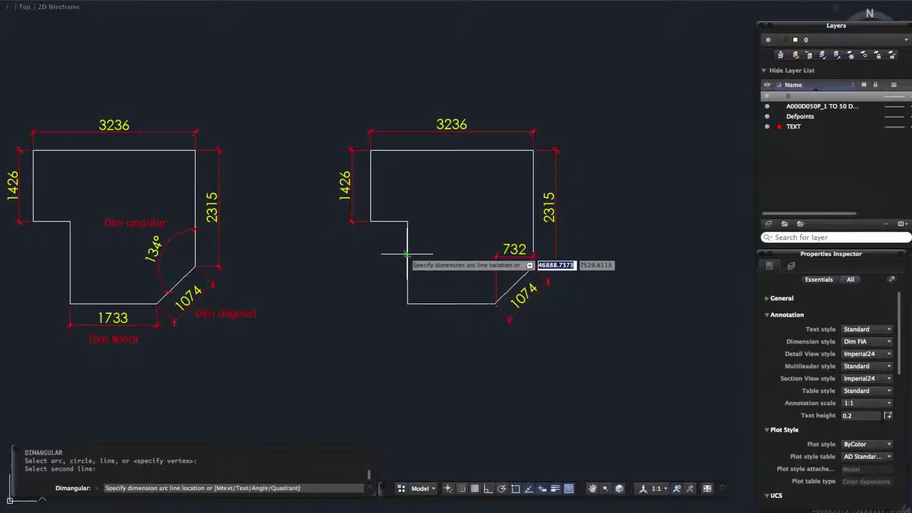
{"action": "left_click", "coordinate": [430, 281]}
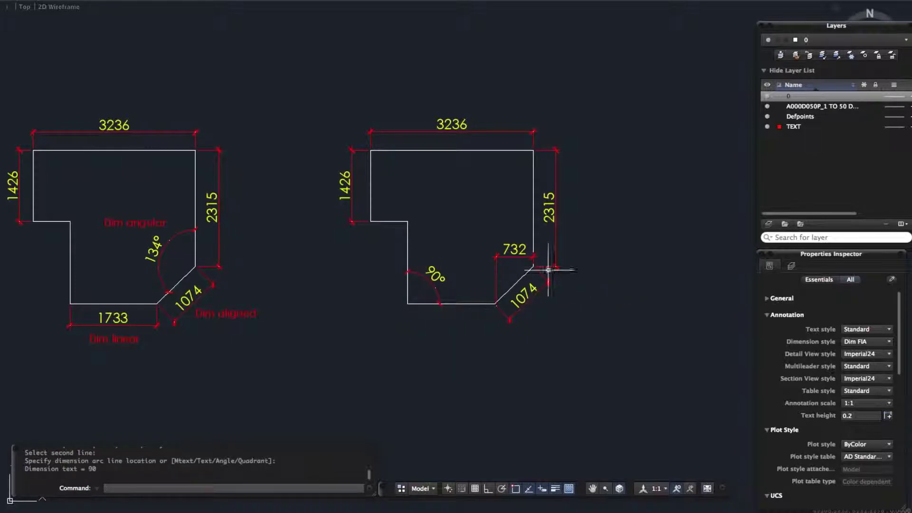
Erase the 732 chamfer-width dimension.
{"action": "left_click", "coordinate": [514, 250]}
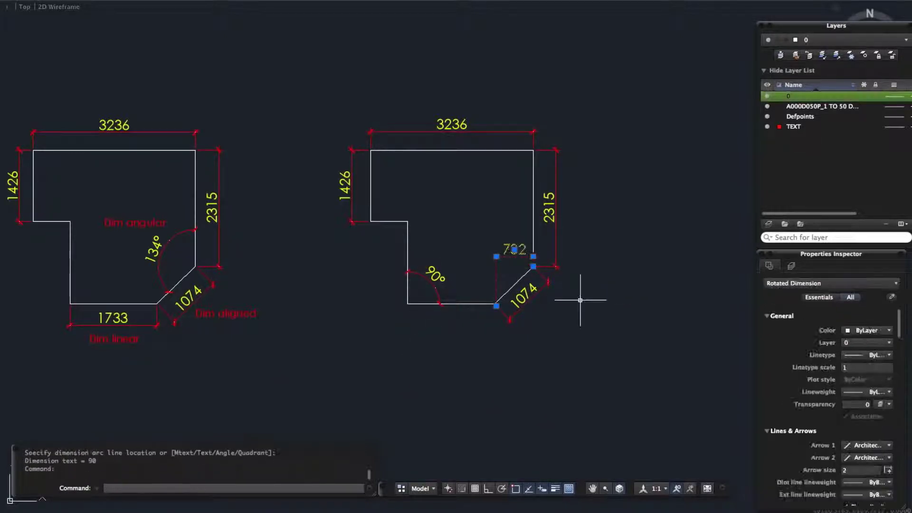
{"action": "type", "text": "e"}
{"action": "key", "text": "Return"}
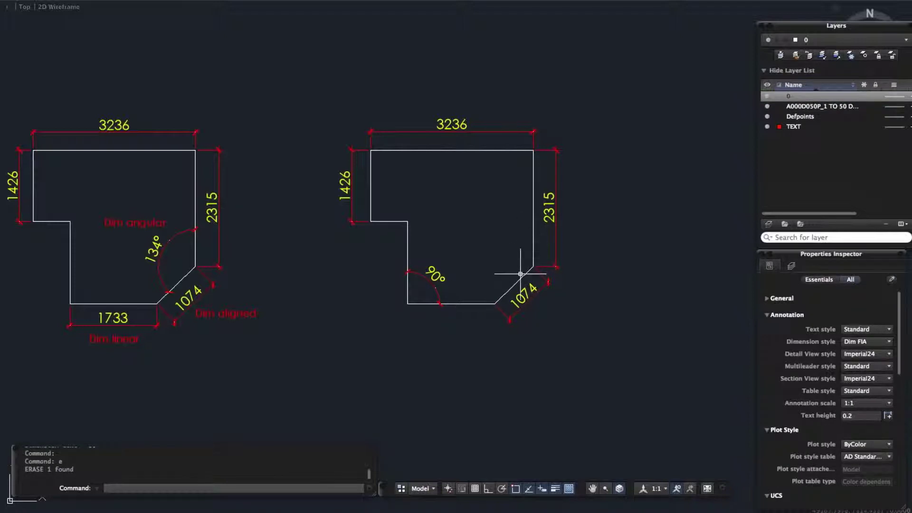
Add a 134° angular dimension between the chamfer diagonal and the right vertical edge.
{"action": "type", "text": "dimang"}
{"action": "key", "text": "Return"}
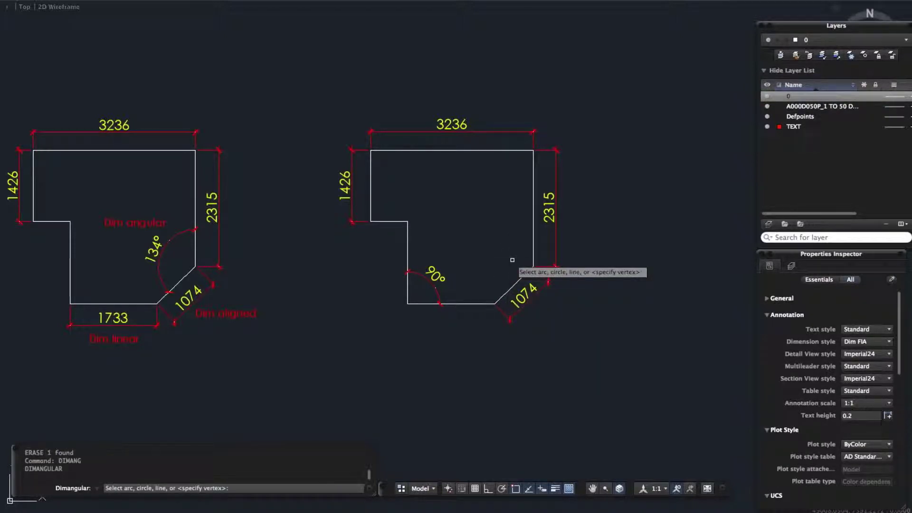
{"action": "left_click", "coordinate": [512, 287]}
{"action": "left_click", "coordinate": [532, 246]}
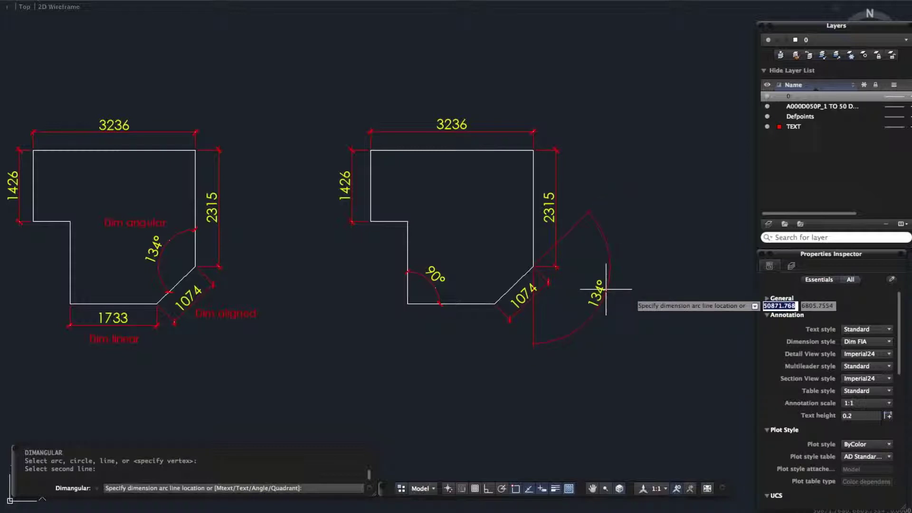
{"action": "left_click", "coordinate": [508, 255]}
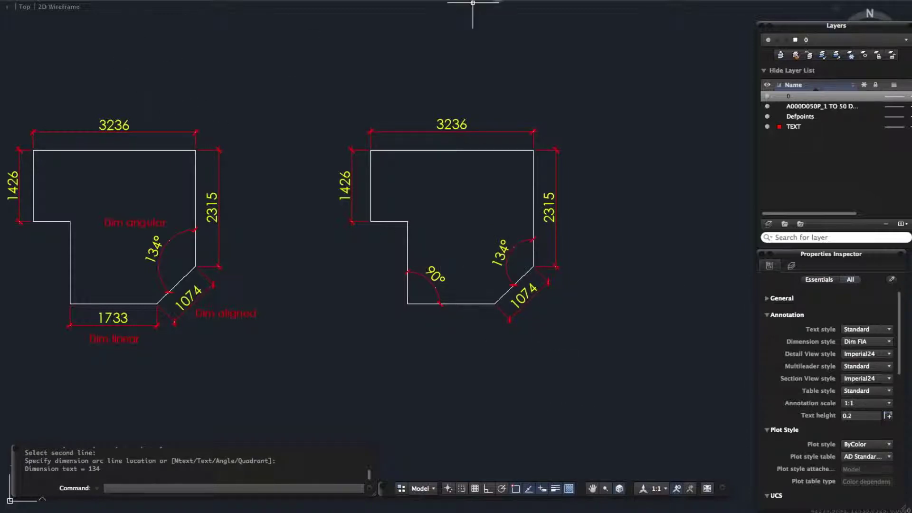
{"action": "left_click", "coordinate": [636, 259]}
{"action": "left_click", "coordinate": [636, 258]}
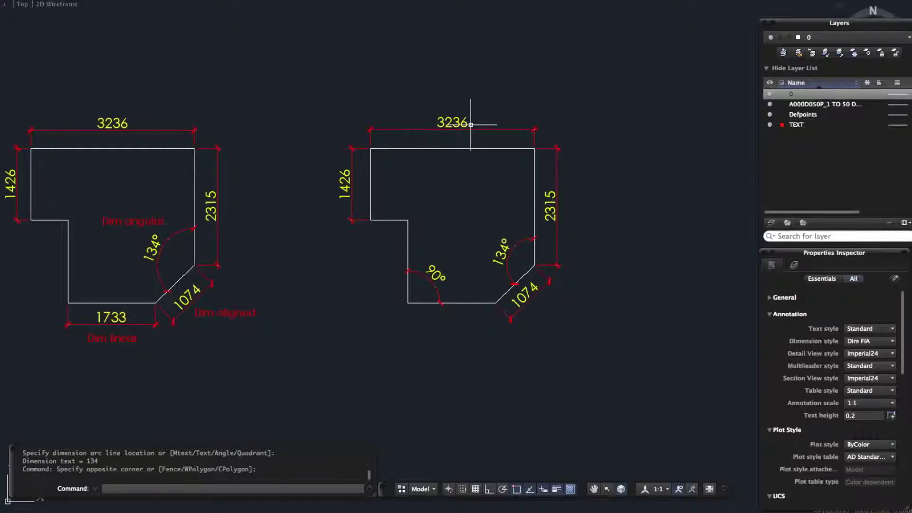
Drag the 3236 dimension's text grip to sit farther above the top edge.
{"action": "scroll", "coordinate": [463, 123], "scroll_direction": "up", "scroll_amount": 5}
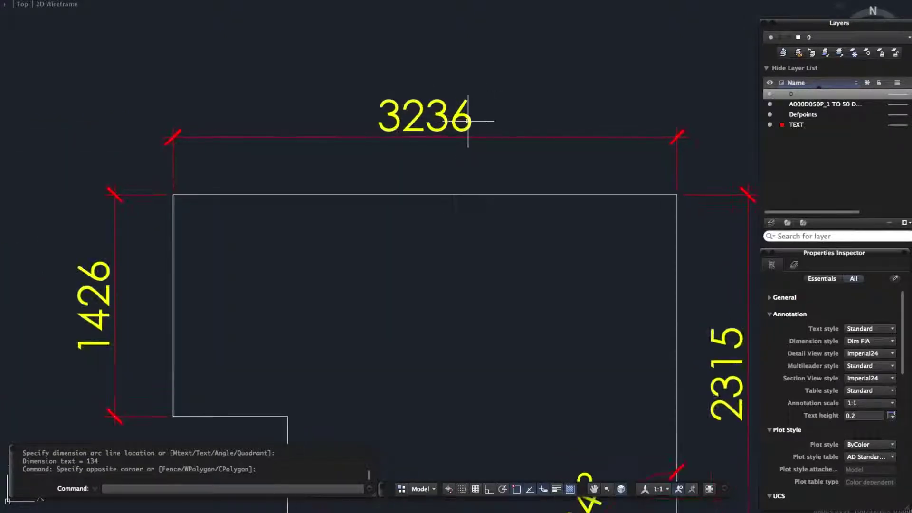
{"action": "left_click", "coordinate": [457, 148]}
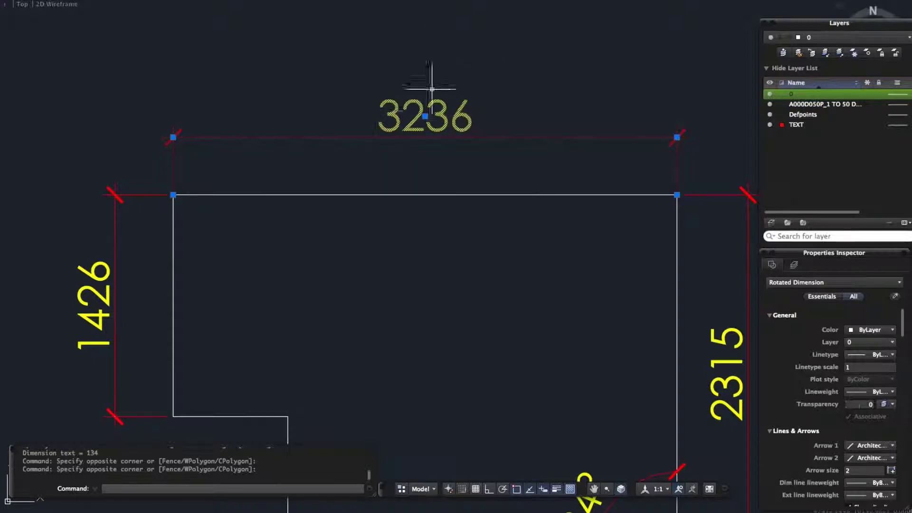
{"action": "left_click", "coordinate": [425, 117]}
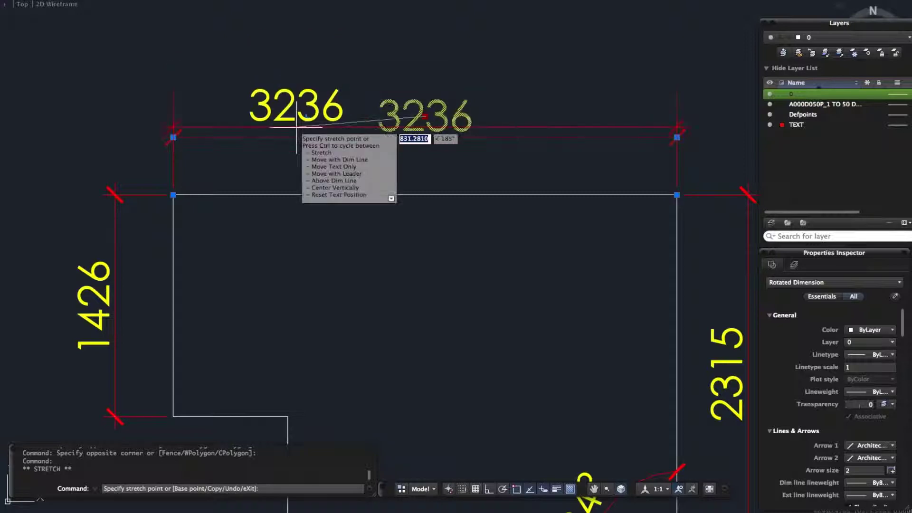
{"action": "left_click", "coordinate": [281, 116]}
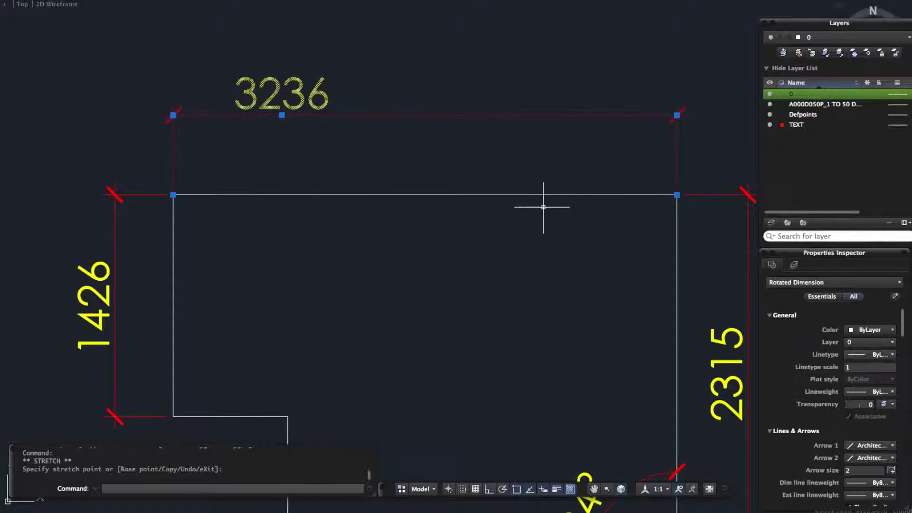
{"action": "scroll", "coordinate": [43, 193], "scroll_direction": "down", "scroll_amount": 1}
Draw a horizontal Ortho polyline extending the top edge rightward, then select the 3236 dimension.
{"action": "left_click", "coordinate": [373, 190]}
{"action": "left_click", "coordinate": [475, 200]}
{"action": "key", "text": "Escape"}
{"action": "type", "text": "pl"}
{"action": "key", "text": "Return"}
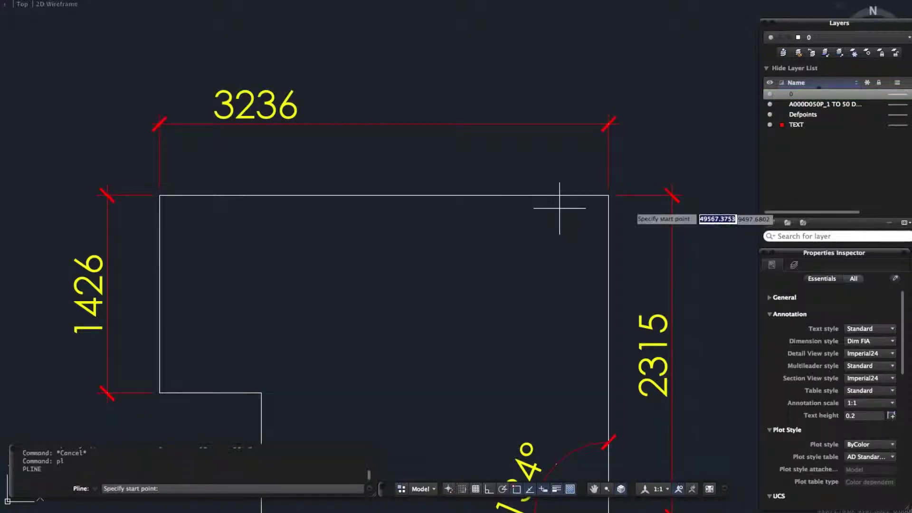
{"action": "left_click", "coordinate": [608, 195]}
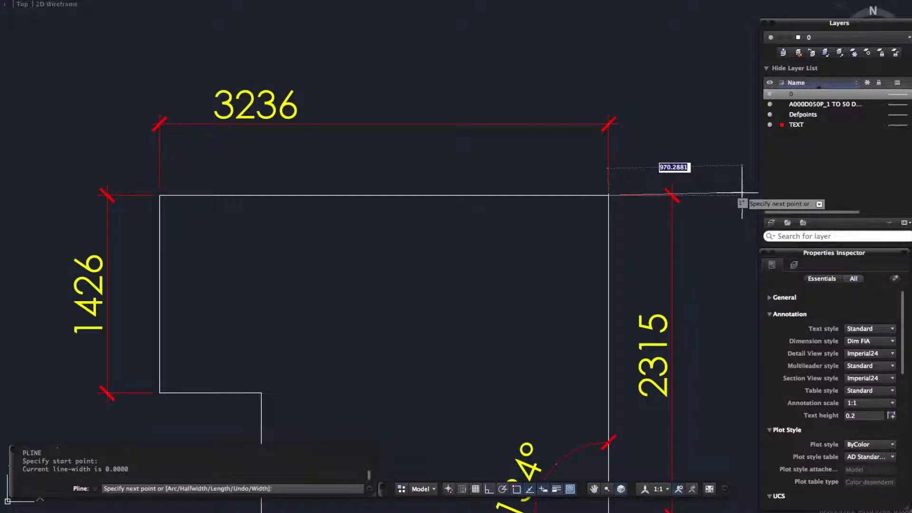
{"action": "key", "text": "F8"}
{"action": "left_click", "coordinate": [742, 195]}
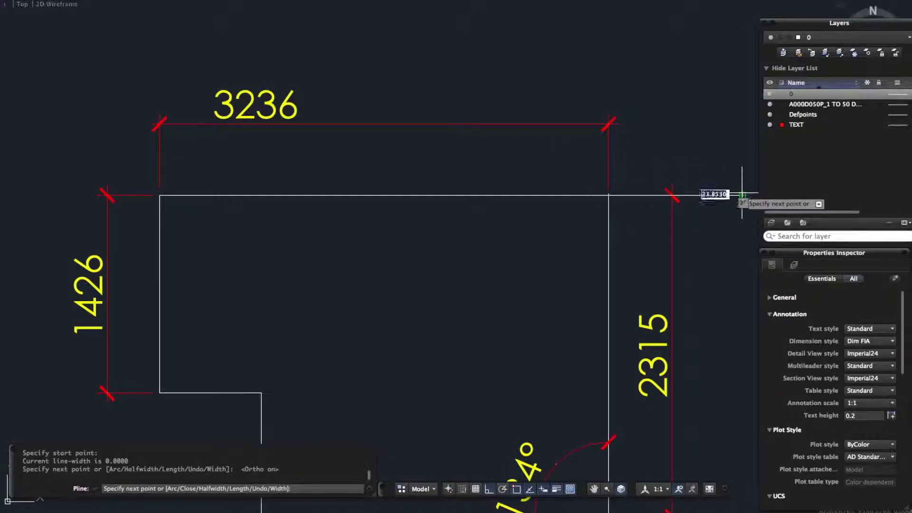
{"action": "key", "text": "Return"}
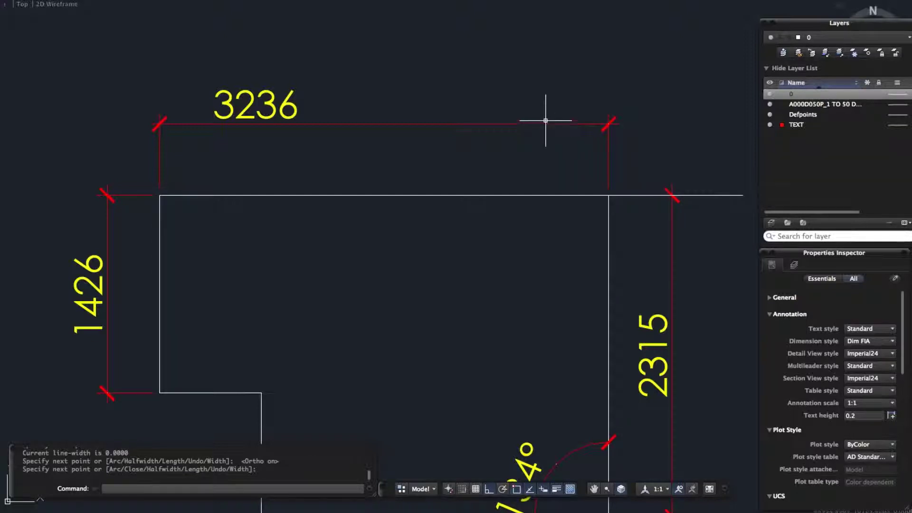
{"action": "left_click", "coordinate": [639, 138]}
{"action": "left_click", "coordinate": [601, 148]}
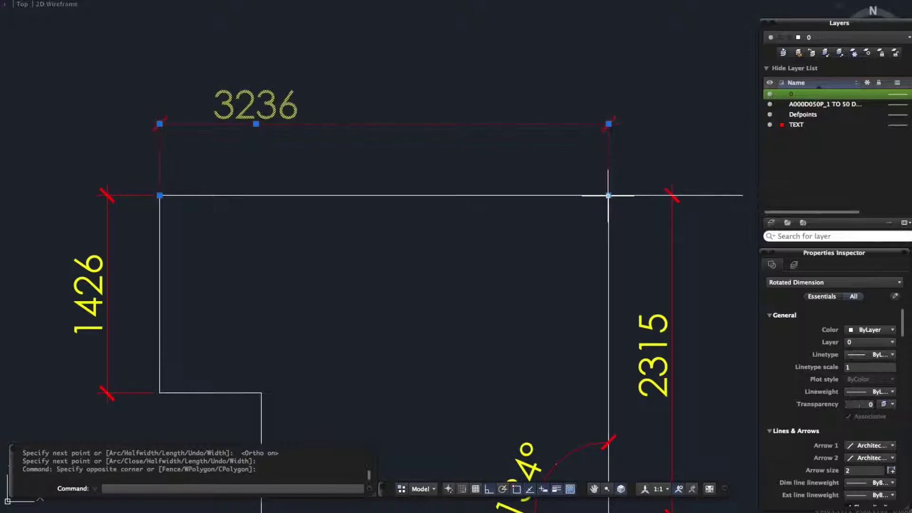
Stretch the top dimension's right end to the new line's end, making it 4202.
{"action": "left_click", "coordinate": [608, 195]}
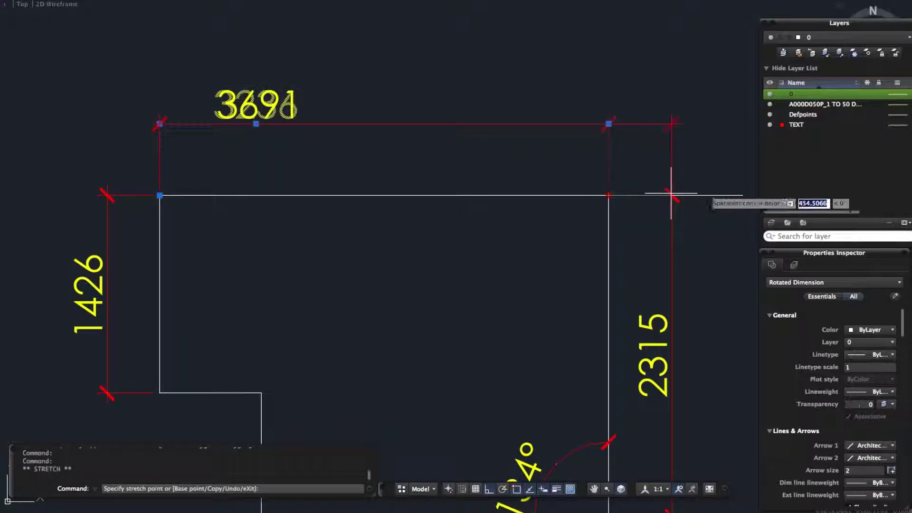
{"action": "left_click", "coordinate": [741, 195]}
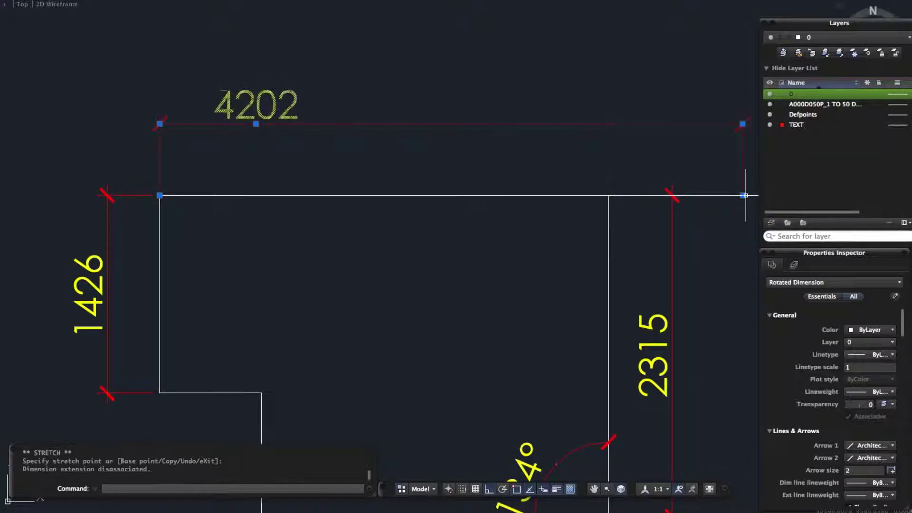
{"action": "scroll", "coordinate": [249, 173], "scroll_direction": "down", "scroll_amount": 1}
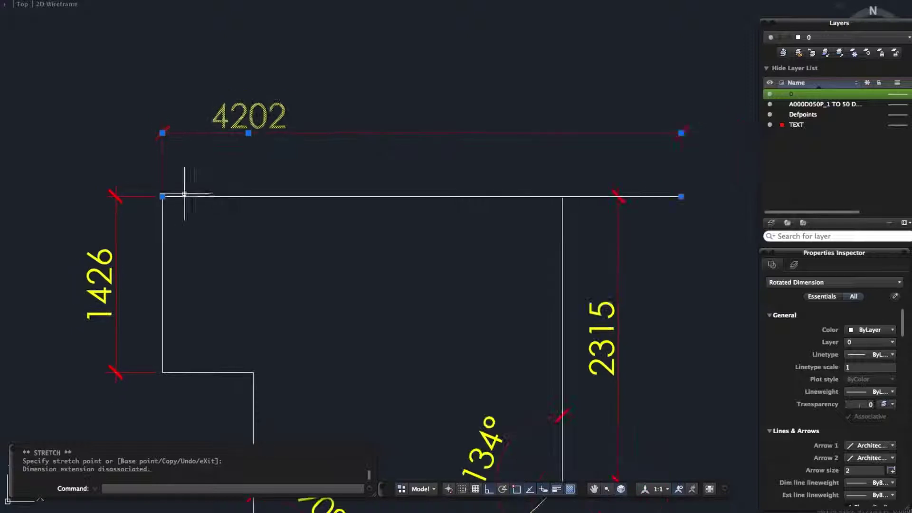
Lower the 4202 dimension closer to the L-shape's top edge.
{"action": "left_click", "coordinate": [248, 133]}
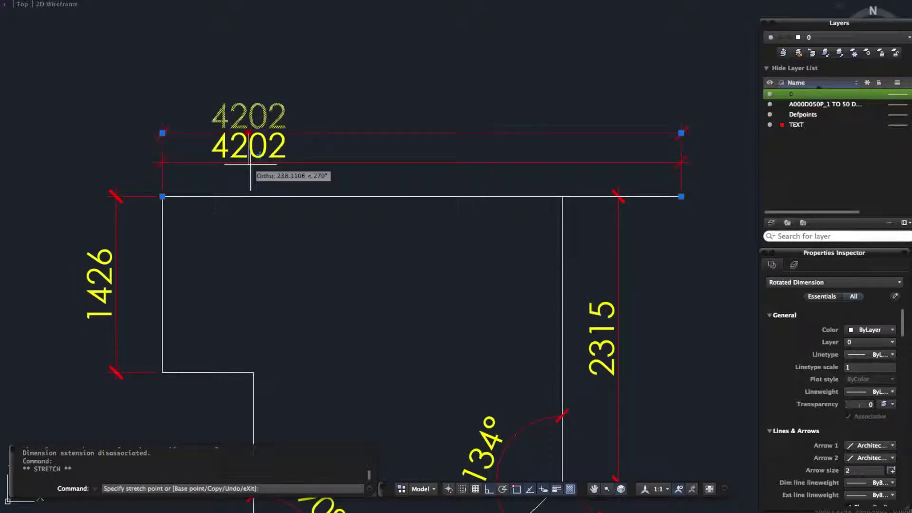
{"action": "left_click", "coordinate": [248, 164]}
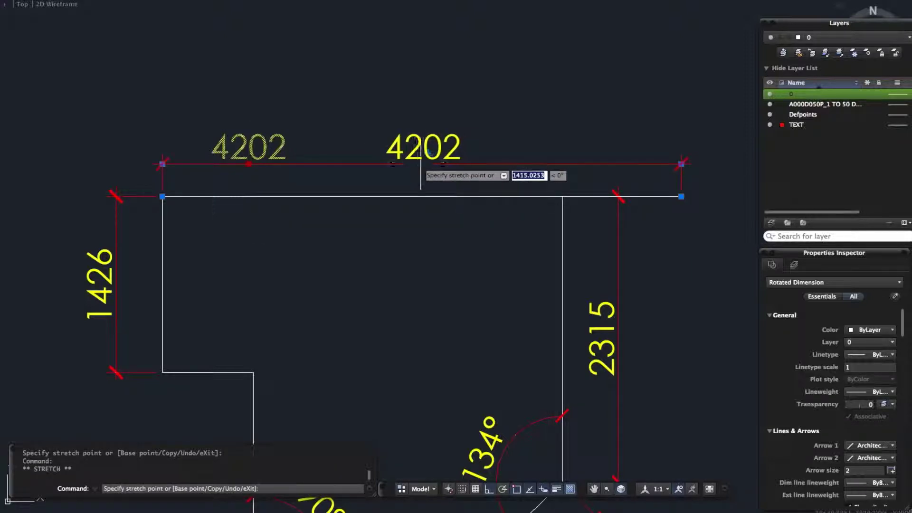
{"action": "left_click", "coordinate": [422, 164]}
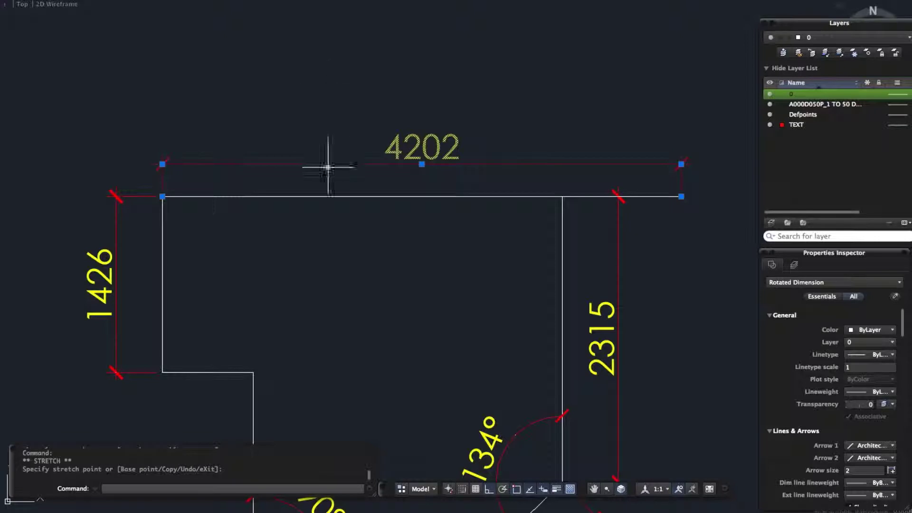
{"action": "key", "text": "Escape"}
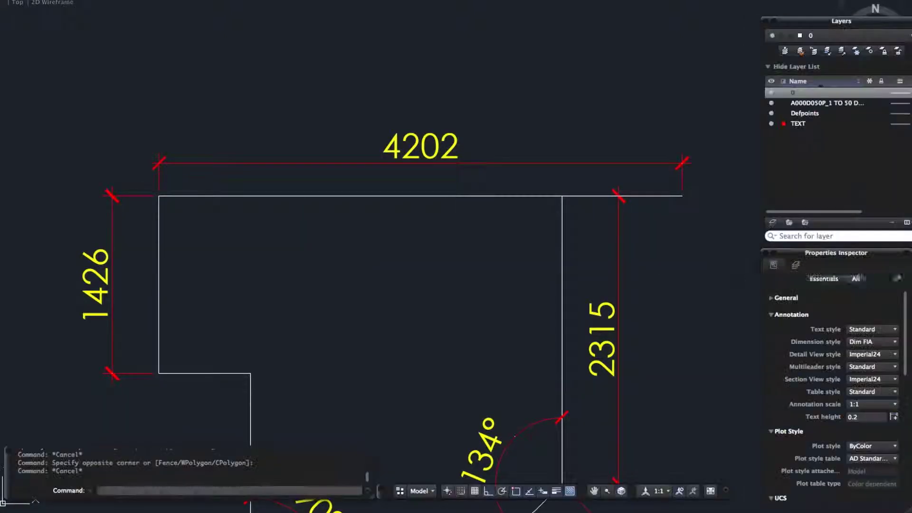
Window-select the 4202 top dimension.
{"action": "left_click", "coordinate": [713, 282]}
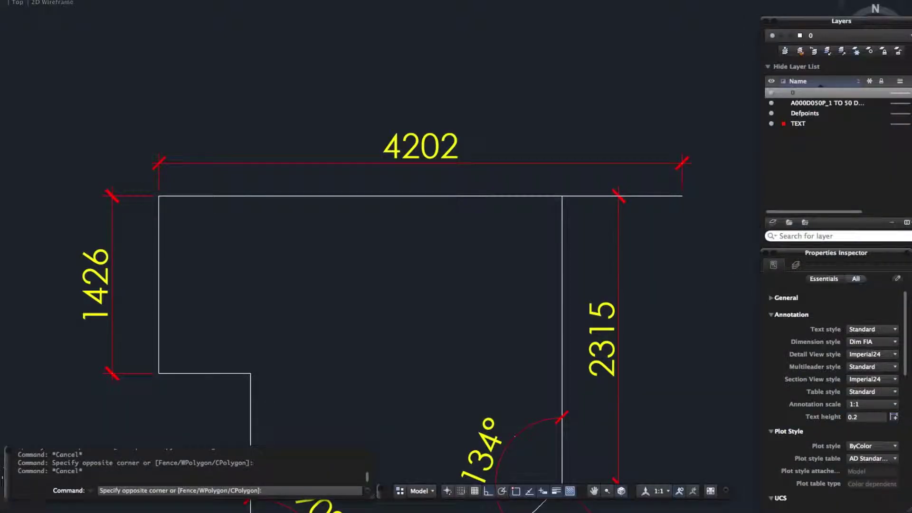
{"action": "left_click", "coordinate": [719, 286]}
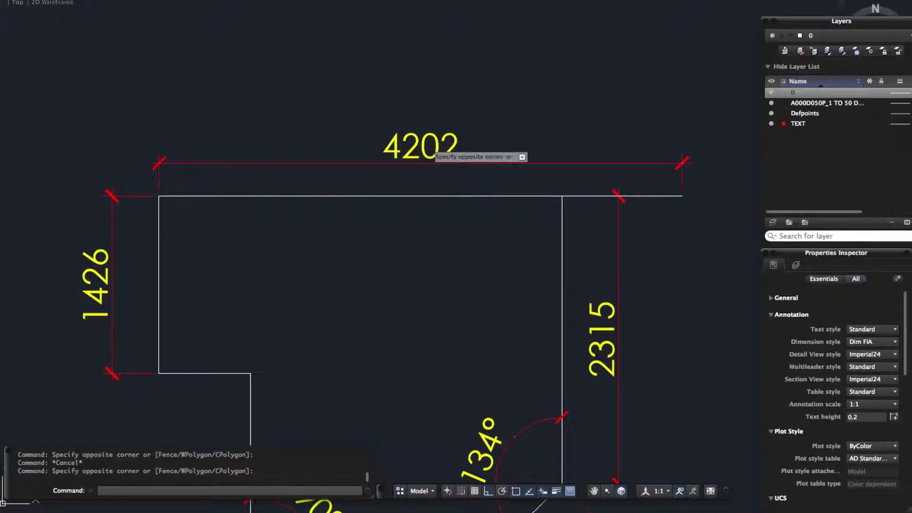
{"action": "left_click", "coordinate": [430, 145]}
{"action": "left_click", "coordinate": [402, 169]}
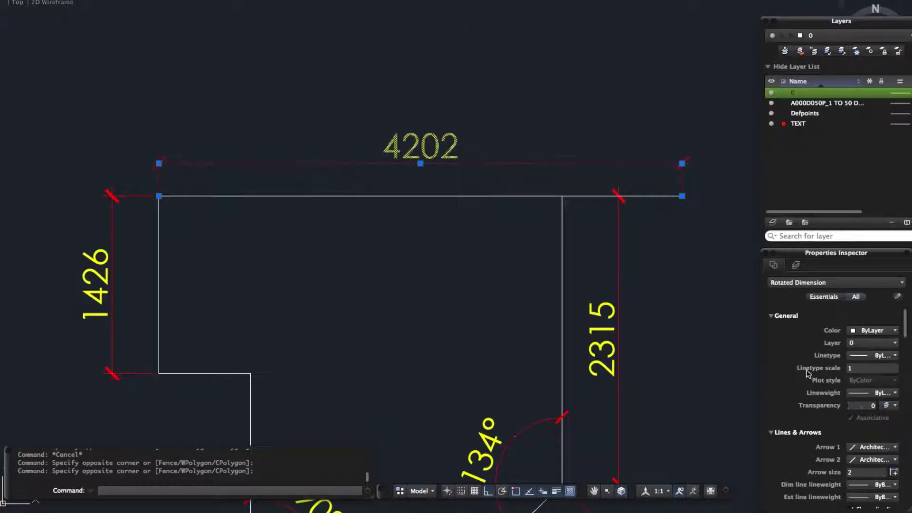
Set its Text override to 'dimension tbc' in the Properties Inspector.
{"action": "scroll", "coordinate": [807, 373], "scroll_direction": "down", "scroll_amount": 6}
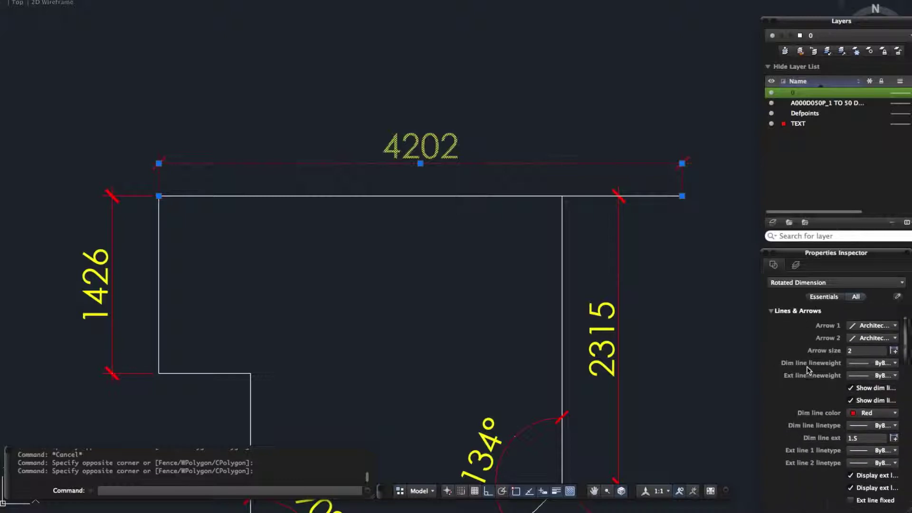
{"action": "scroll", "coordinate": [808, 371], "scroll_direction": "down", "scroll_amount": 1}
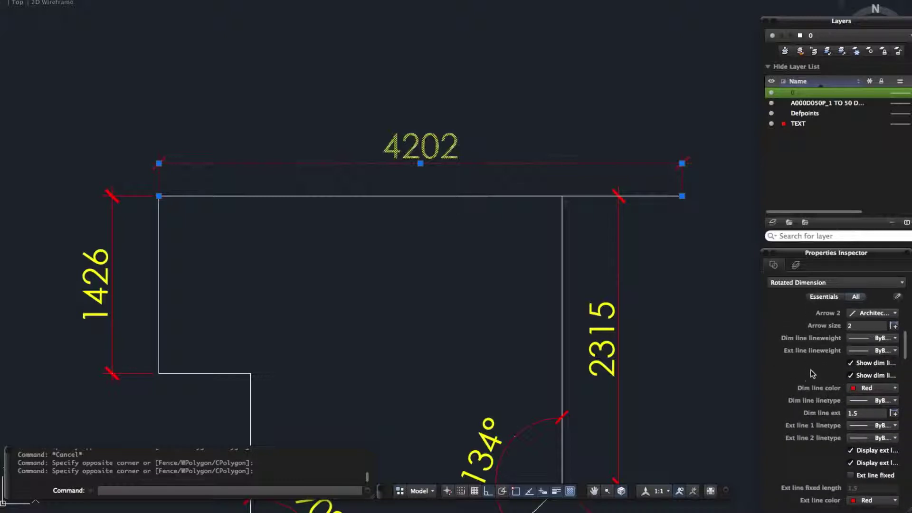
{"action": "scroll", "coordinate": [836, 421], "scroll_direction": "down", "scroll_amount": 5}
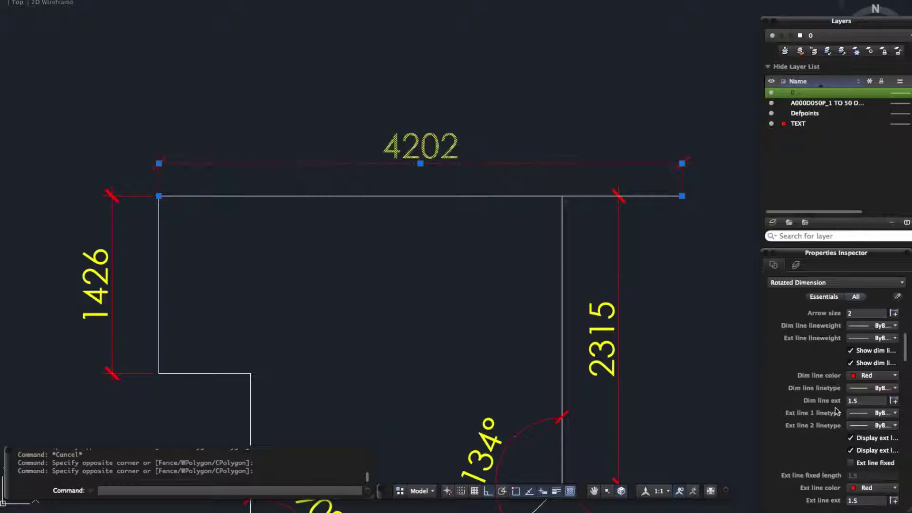
{"action": "scroll", "coordinate": [797, 388], "scroll_direction": "down", "scroll_amount": 2}
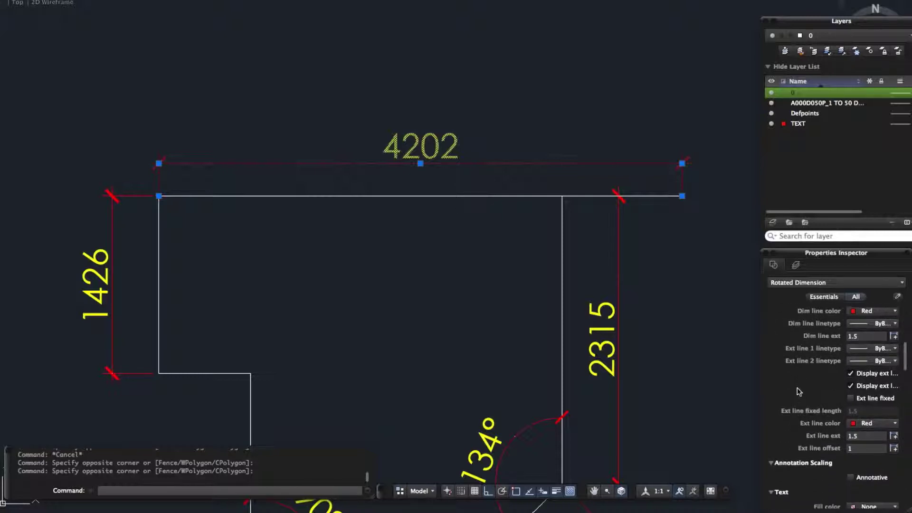
{"action": "scroll", "coordinate": [793, 368], "scroll_direction": "down", "scroll_amount": 7}
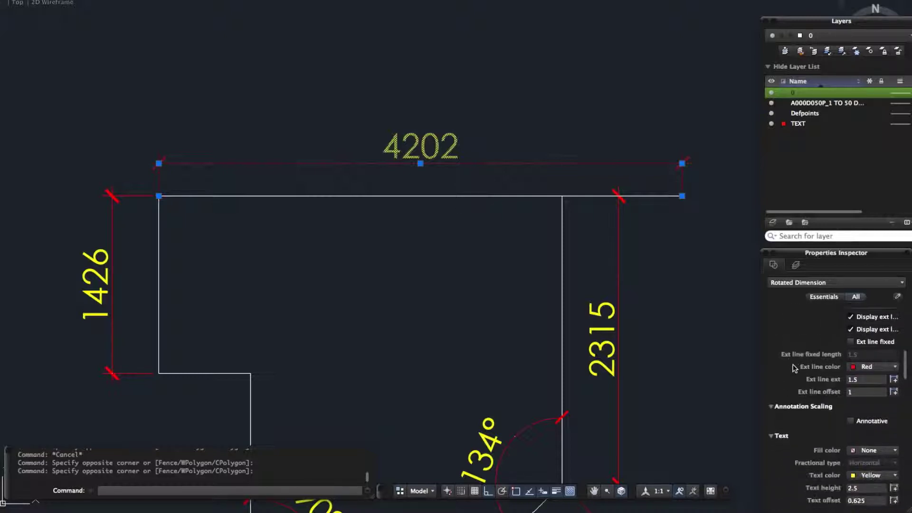
{"action": "scroll", "coordinate": [807, 423], "scroll_direction": "down", "scroll_amount": 10}
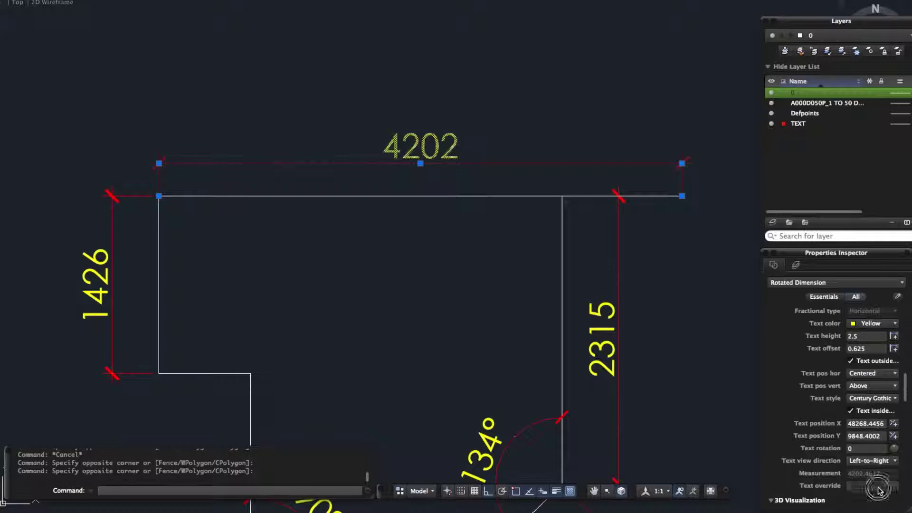
{"action": "left_click", "coordinate": [878, 489]}
{"action": "type", "text": "dimension tbc"}
{"action": "key", "text": "Return"}
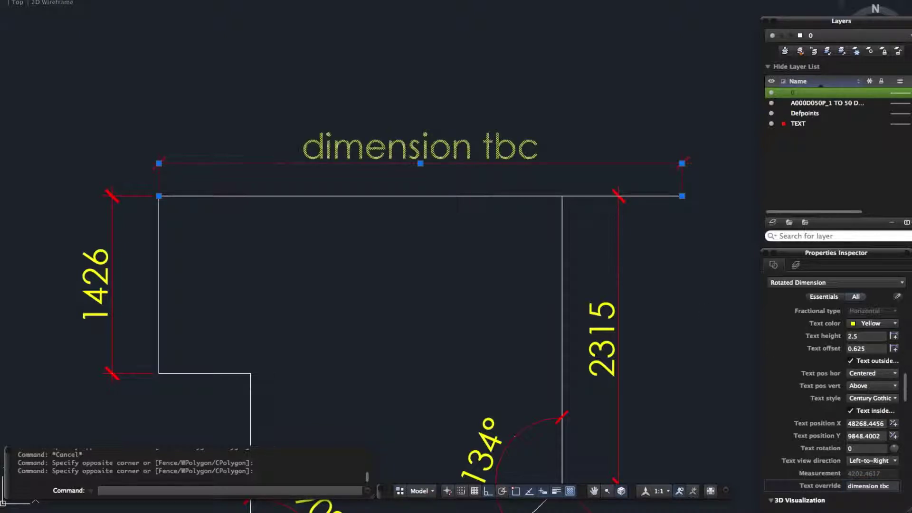
{"action": "left_click", "coordinate": [327, 41]}
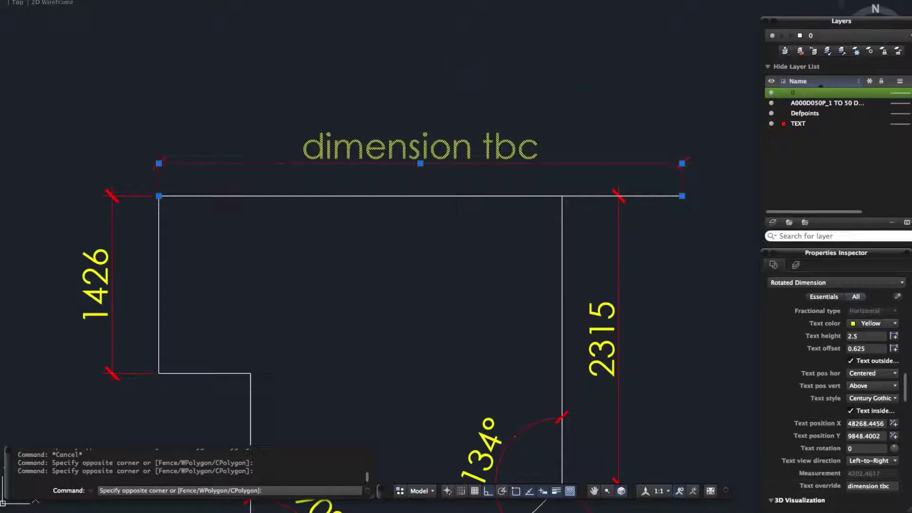
Clear the selection, toggle clean screen, and zoom out over both L-shapes and the Lounge plan.
{"action": "key", "text": "Escape"}
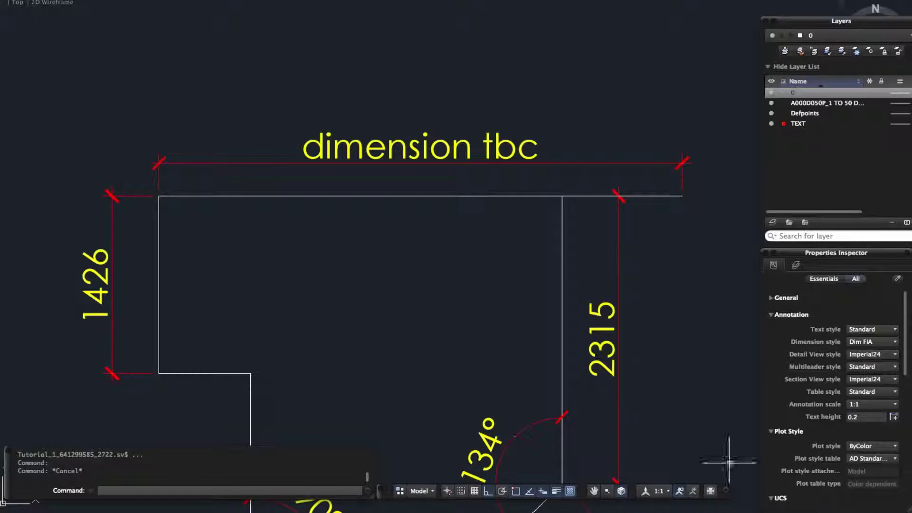
{"action": "key", "text": "super+0"}
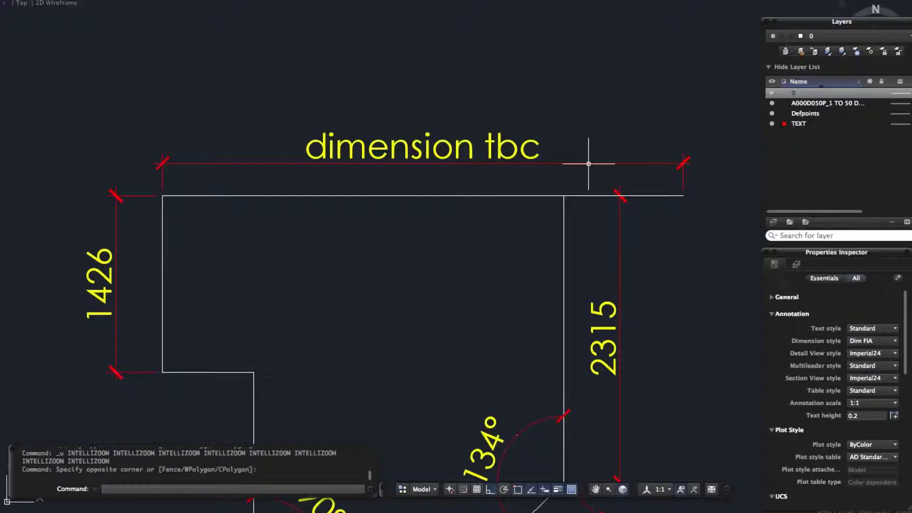
{"action": "scroll", "coordinate": [598, 159], "scroll_direction": "down", "scroll_amount": 3}
{"action": "scroll", "coordinate": [597, 165], "scroll_direction": "down", "scroll_amount": 4}
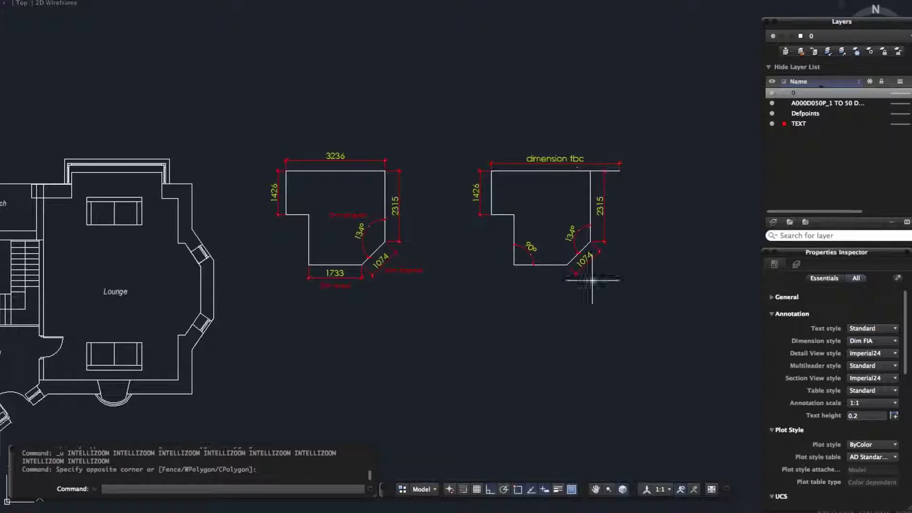
Open the Dimension Style Manager with DIMSTYLE and bring up the options menu for Dim FIA.
{"action": "type", "text": "dimst"}
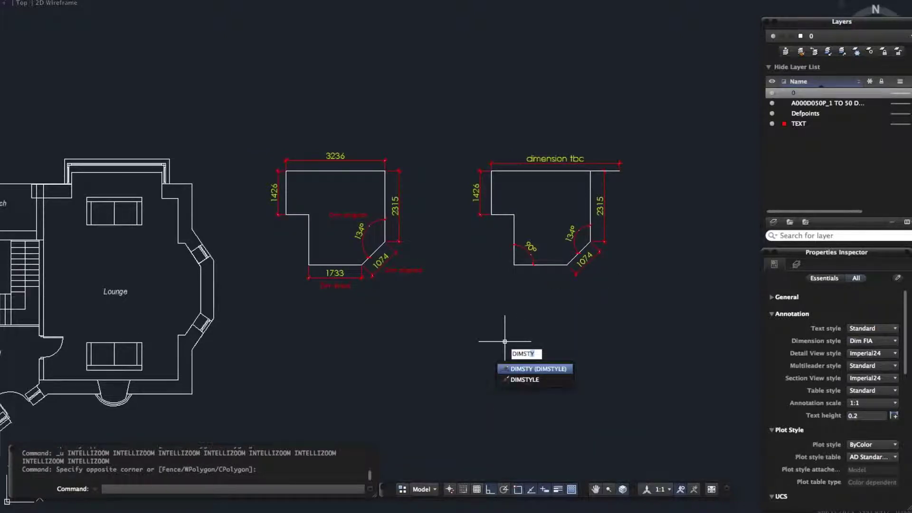
{"action": "type", "text": "yle"}
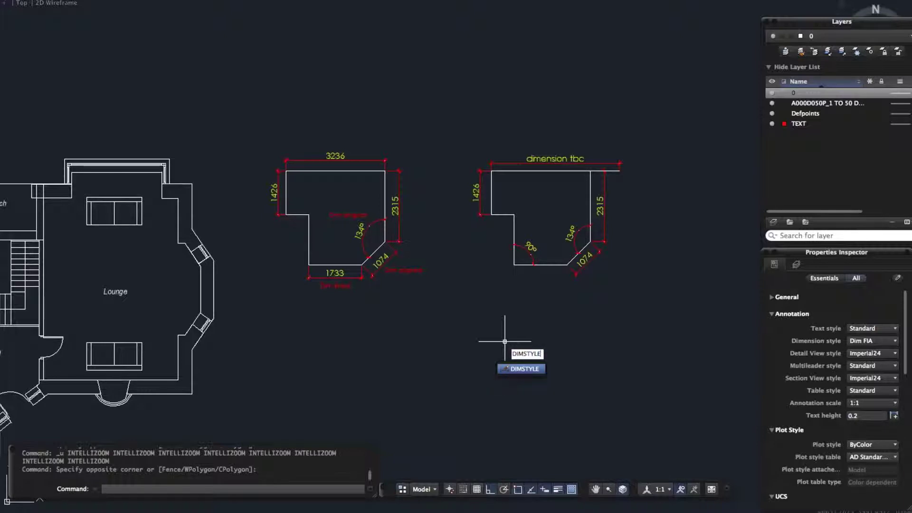
{"action": "key", "text": "Return"}
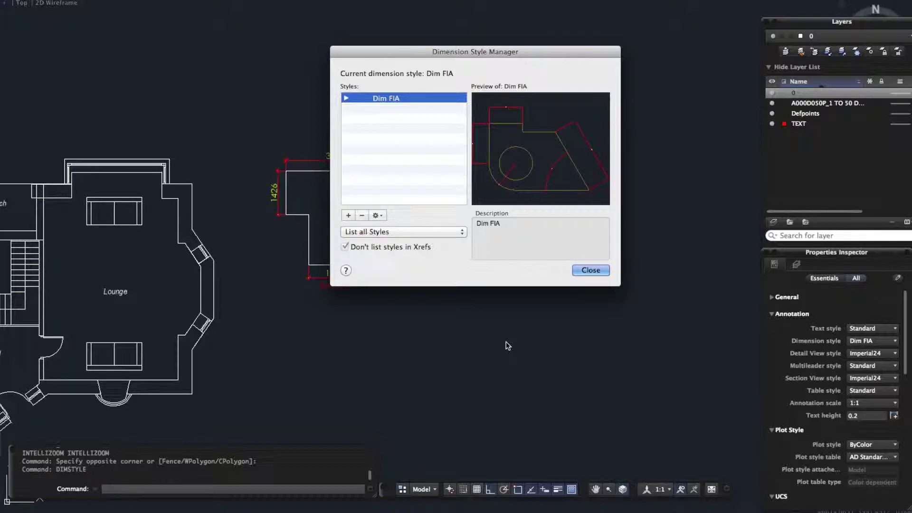
{"action": "left_click", "coordinate": [383, 216]}
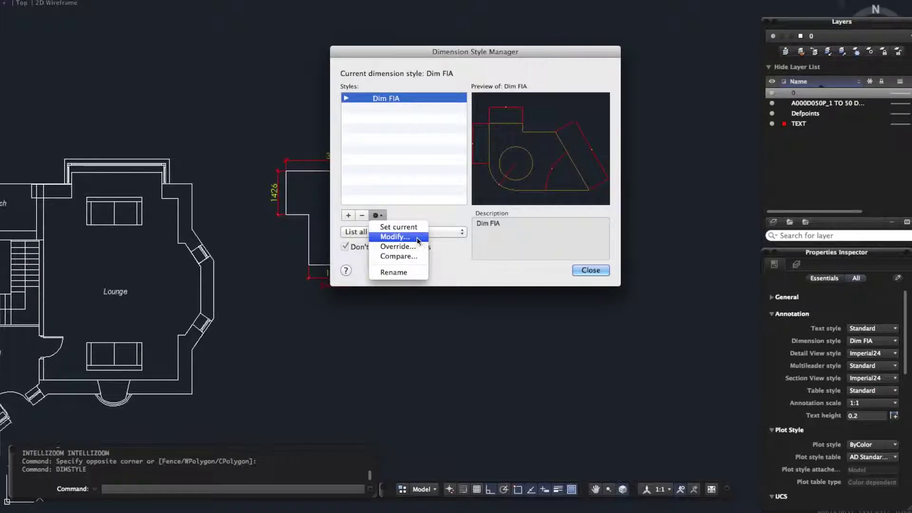
Edit the Dim FIA style to use architectural tick arrowheads.
{"action": "left_click", "coordinate": [387, 237]}
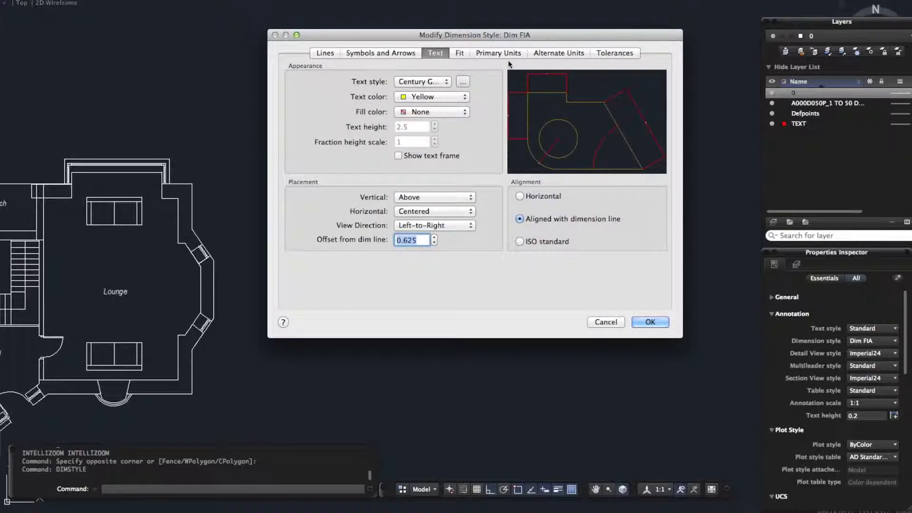
{"action": "left_click", "coordinate": [354, 54]}
{"action": "left_click", "coordinate": [472, 81]}
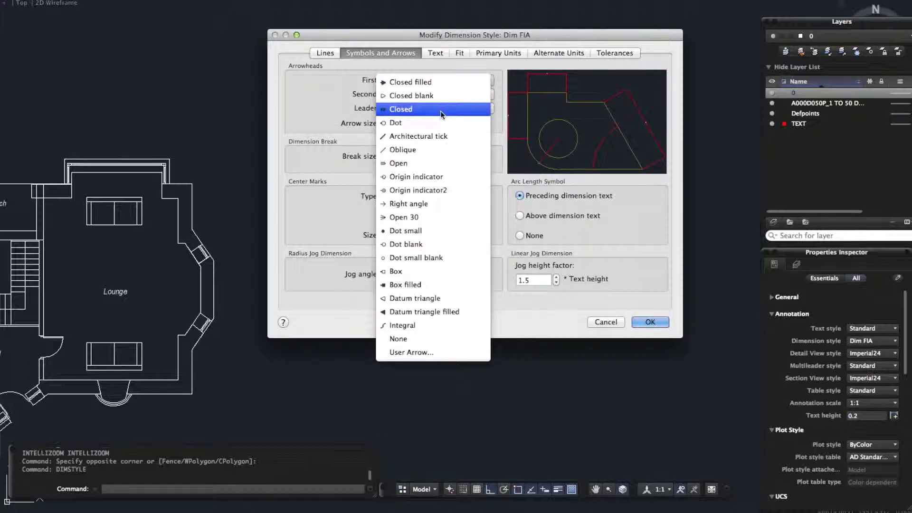
{"action": "left_click", "coordinate": [428, 136]}
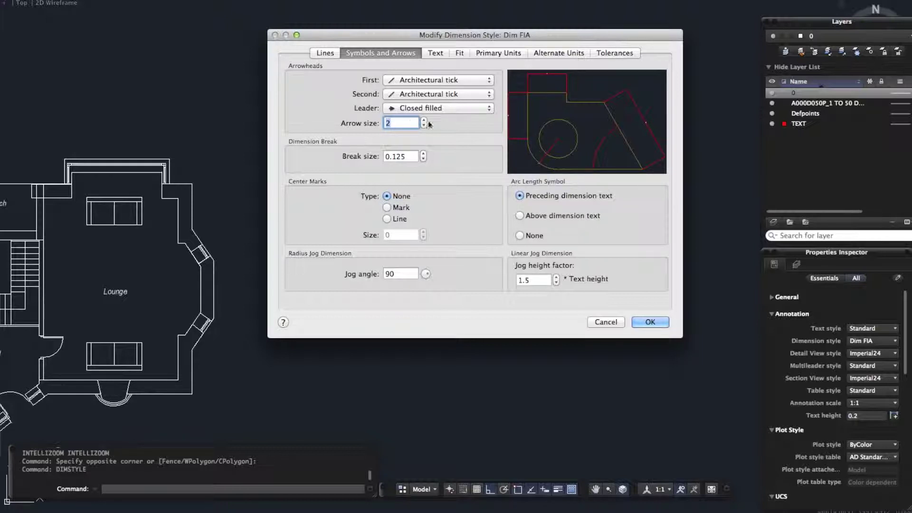
Review Dim FIA's text colour, text style, fit and primary units settings, then accept the changes.
{"action": "left_click", "coordinate": [435, 53]}
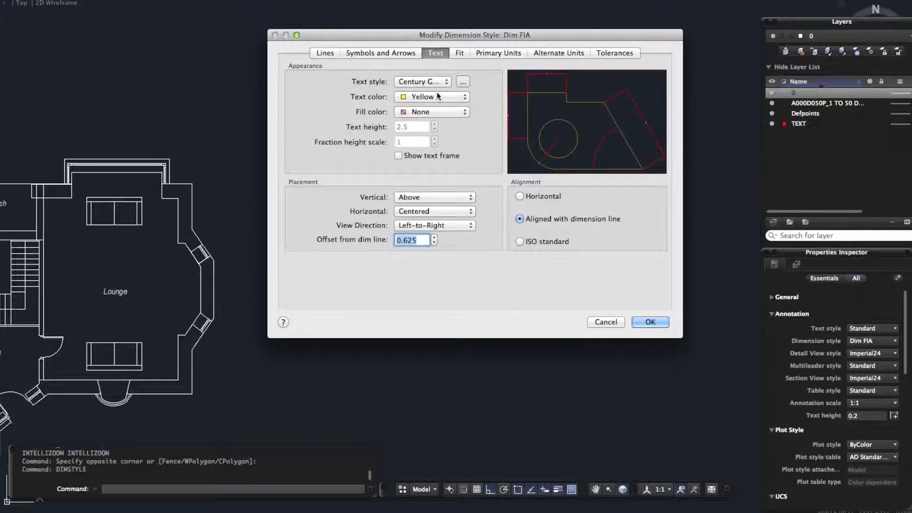
{"action": "left_click", "coordinate": [438, 96]}
{"action": "left_click", "coordinate": [503, 98]}
{"action": "left_click", "coordinate": [443, 81]}
{"action": "left_click", "coordinate": [392, 196]}
{"action": "left_click", "coordinate": [460, 53]}
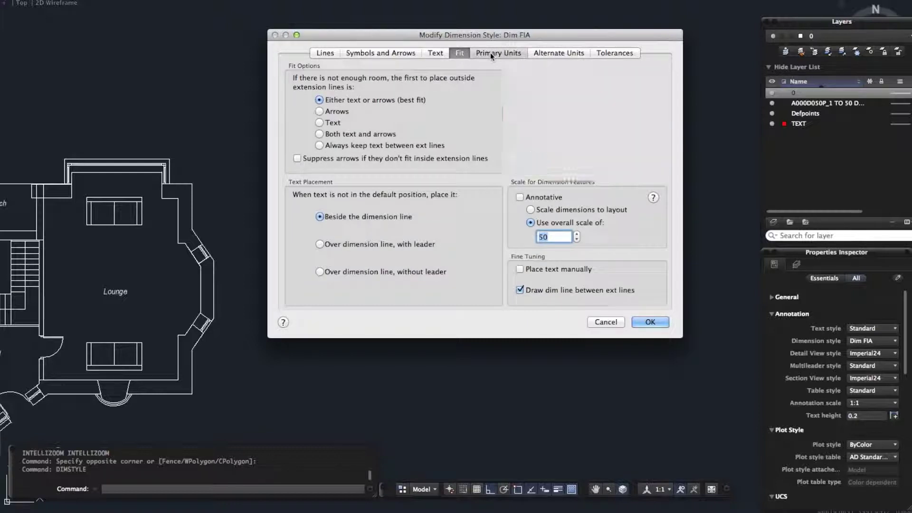
{"action": "left_click", "coordinate": [491, 53]}
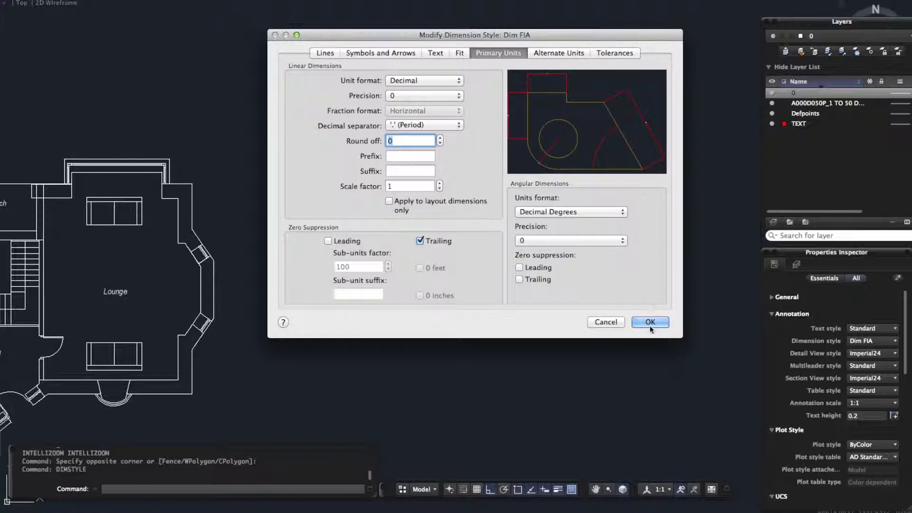
{"action": "left_click", "coordinate": [622, 322]}
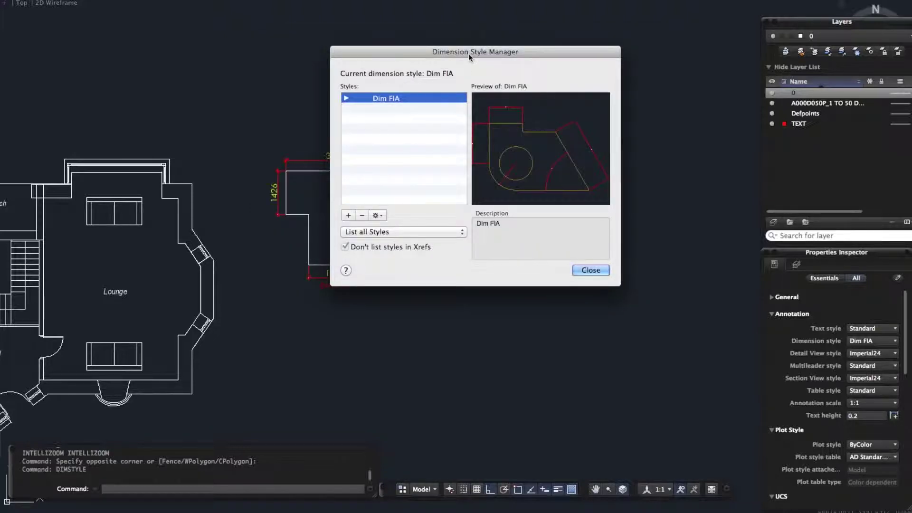
Create a new dimension style named Copy of Dim FIA, starting from Dim FIA.
{"action": "left_click", "coordinate": [349, 215]}
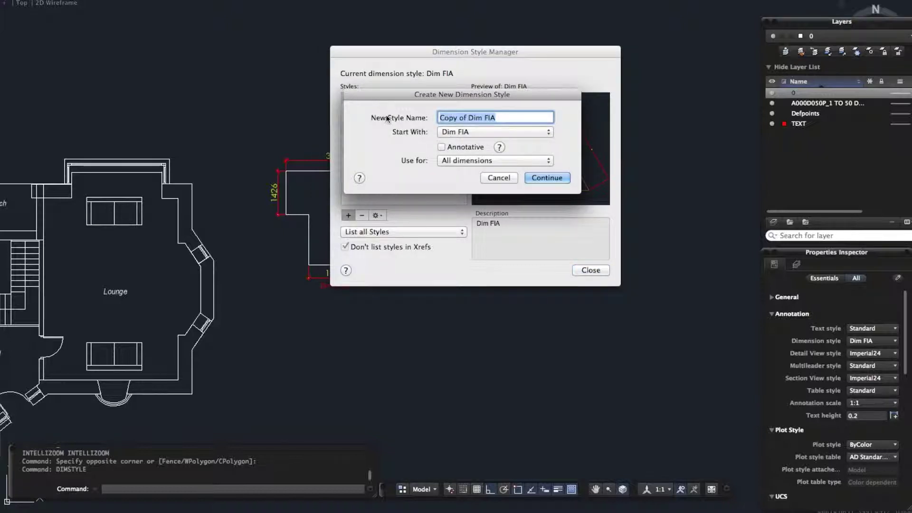
{"action": "left_click_drag", "start_coordinate": [398, 95], "coordinate": [397, 130]}
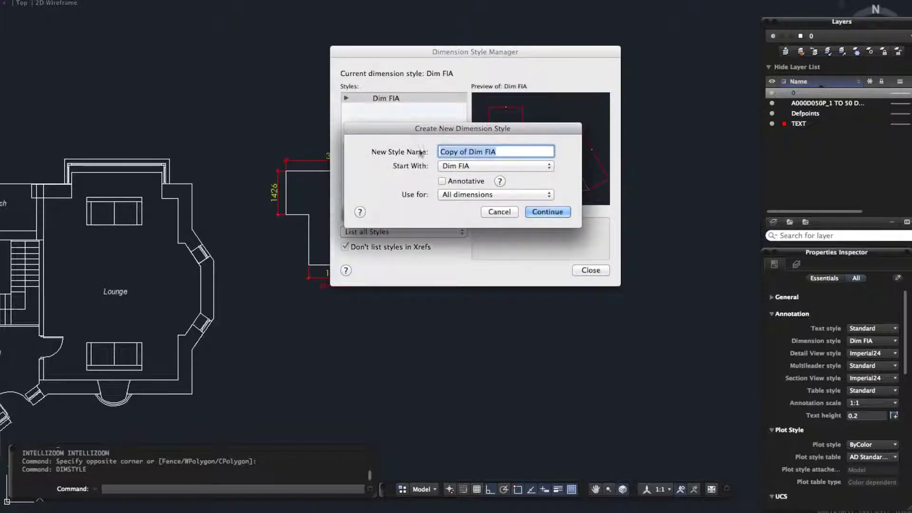
{"action": "left_click", "coordinate": [459, 167]}
{"action": "left_click", "coordinate": [456, 166]}
Give Copy of Dim FIA right-angle arrowheads on both ends with arrow size 7, then save it.
{"action": "left_click", "coordinate": [537, 213]}
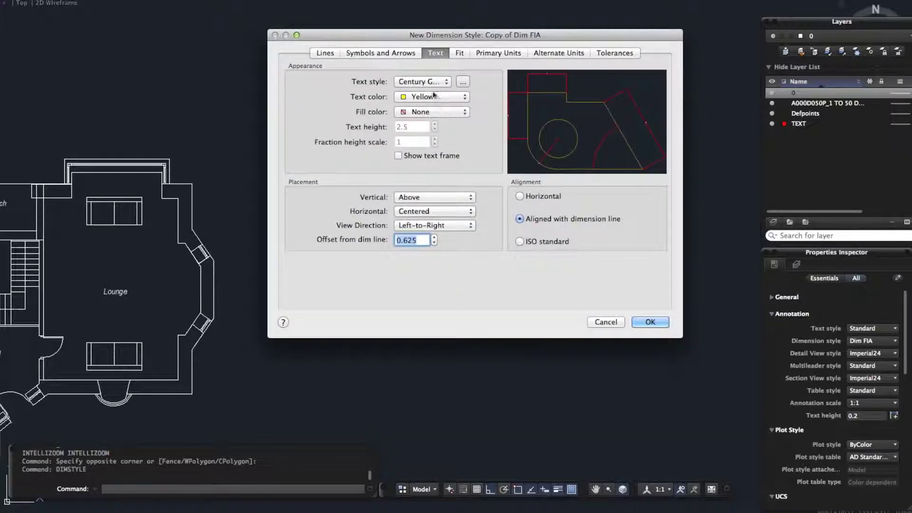
{"action": "left_click", "coordinate": [390, 52]}
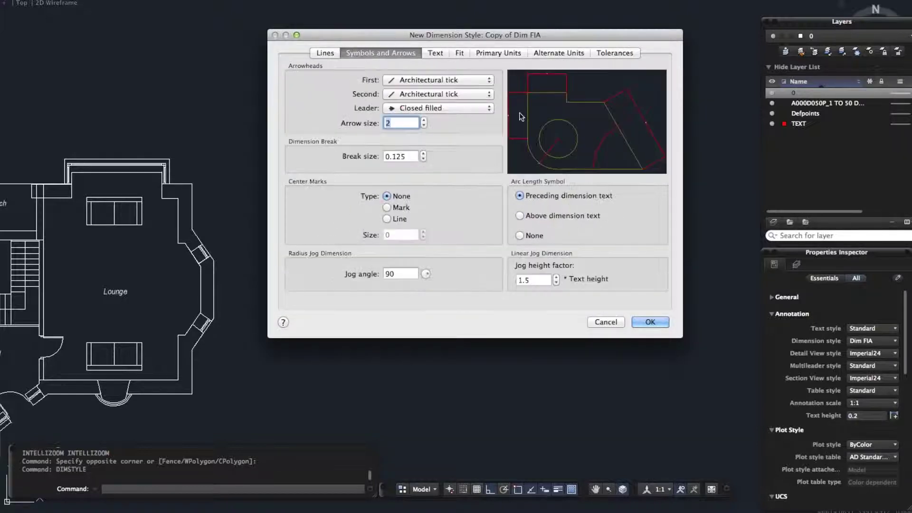
{"action": "left_click", "coordinate": [412, 80]}
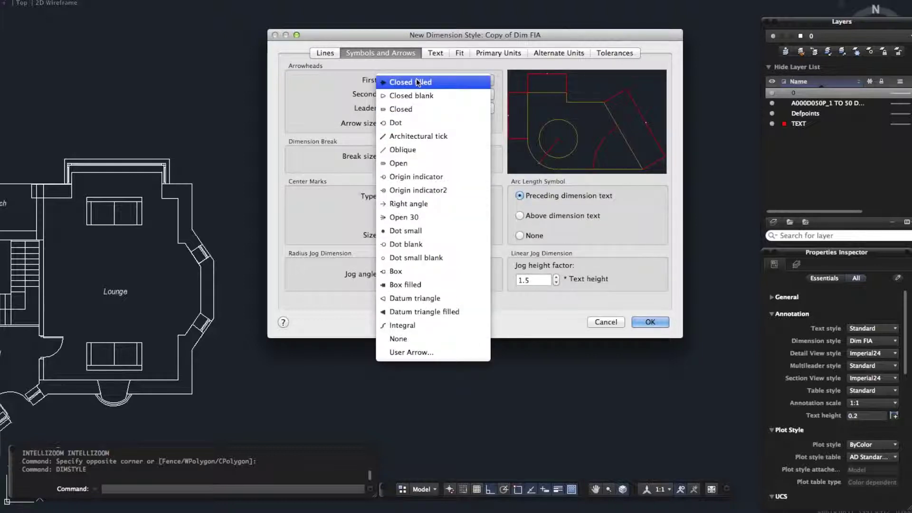
{"action": "left_click", "coordinate": [418, 136]}
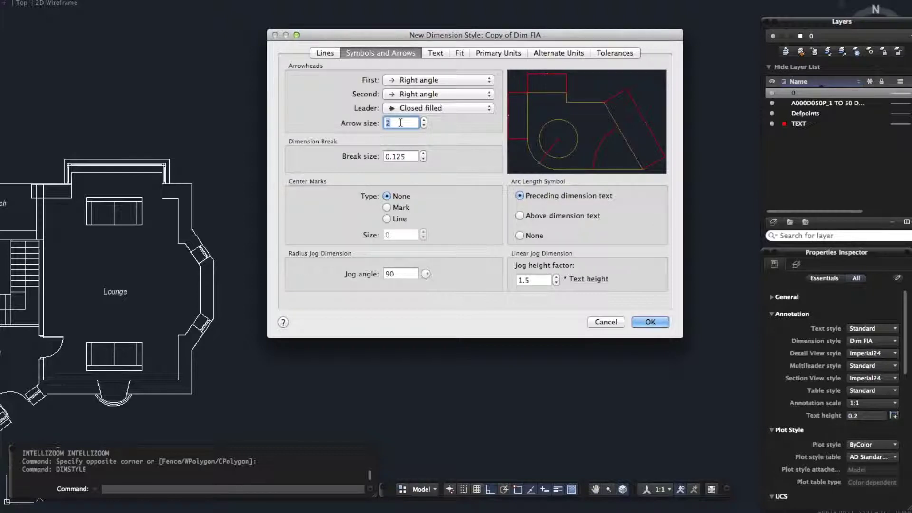
{"action": "type", "text": "7"}
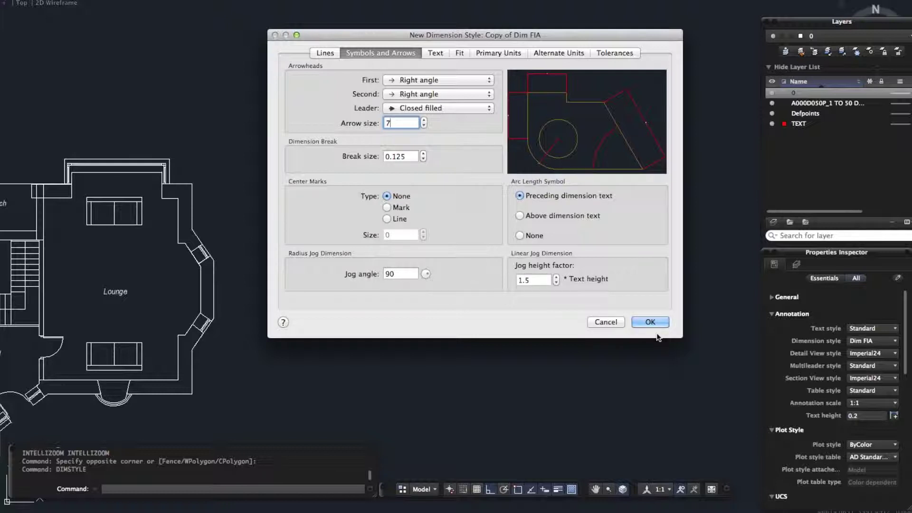
{"action": "left_click", "coordinate": [650, 322]}
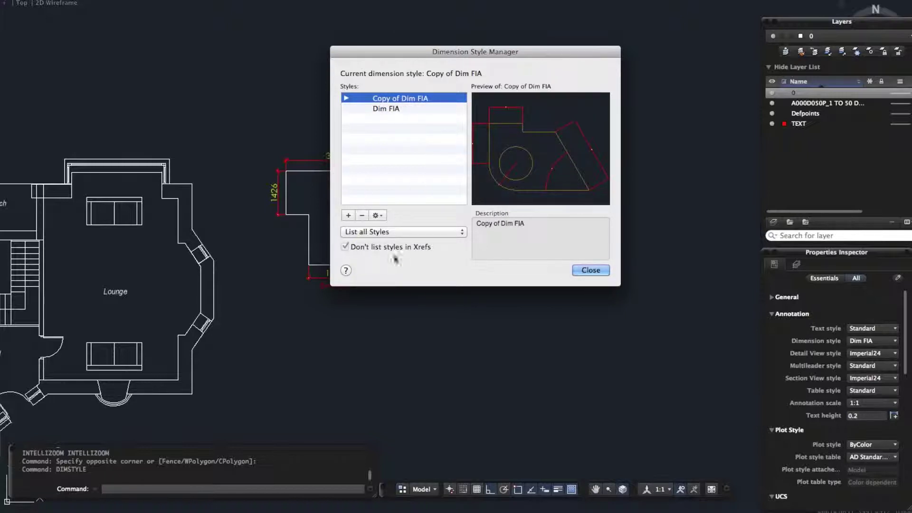
Set Copy of Dim FIA as the current dimension style and close the manager.
{"action": "left_click", "coordinate": [384, 217]}
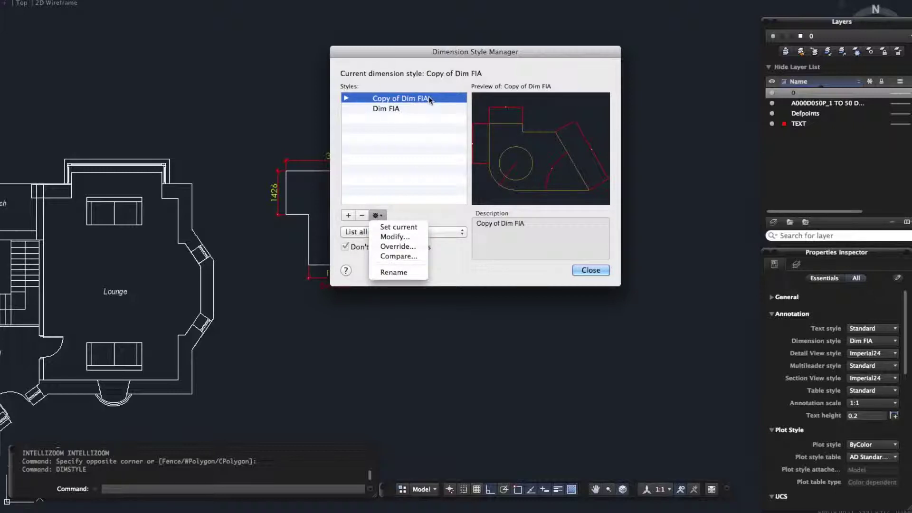
{"action": "left_click", "coordinate": [398, 228]}
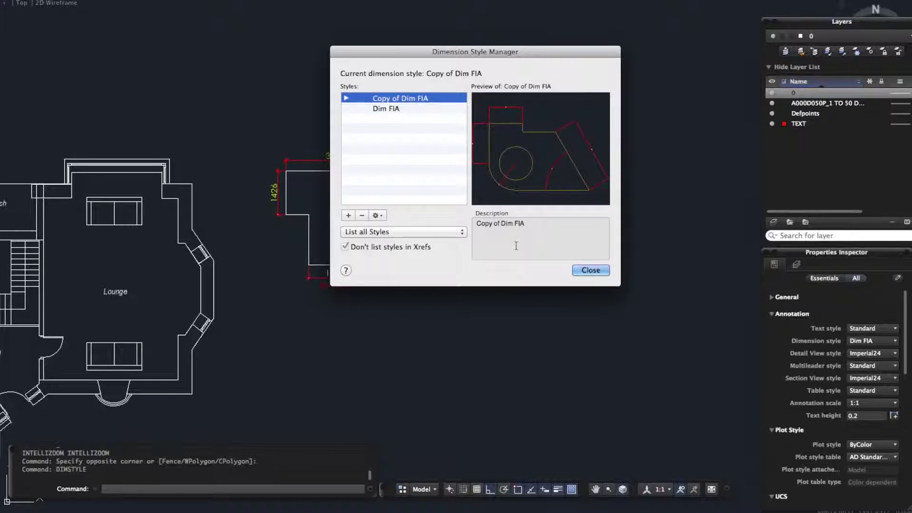
{"action": "left_click", "coordinate": [591, 271]}
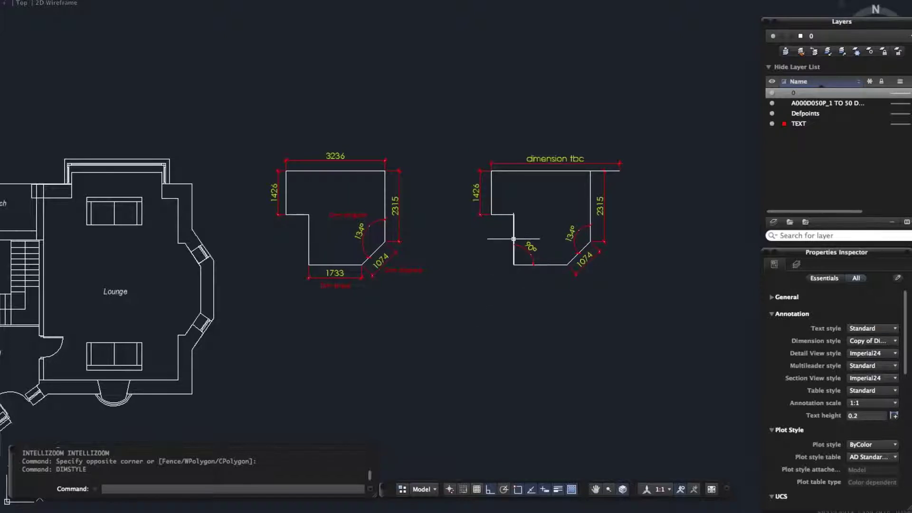
Add a 1640 aligned dimension to the left of the right-hand L-shape's lower-left vertical edge.
{"action": "scroll", "coordinate": [514, 239], "scroll_direction": "up", "scroll_amount": 3}
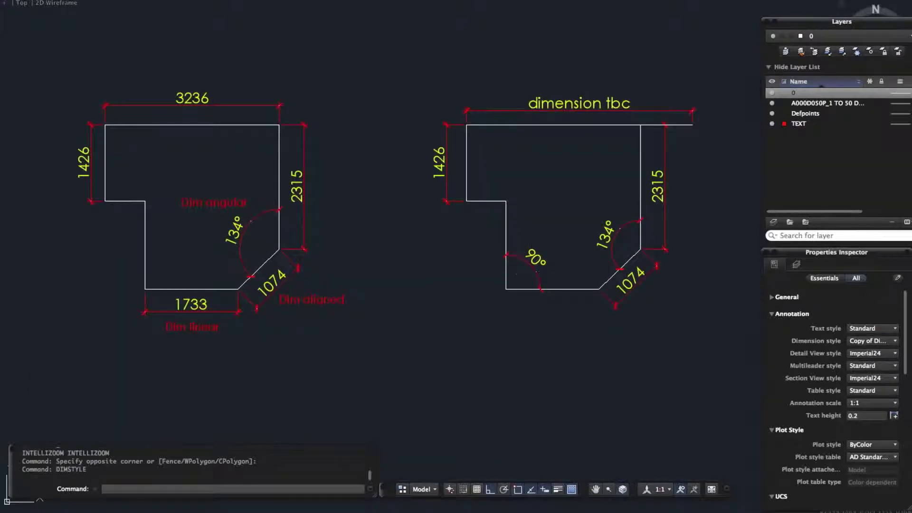
{"action": "type", "text": "d"}
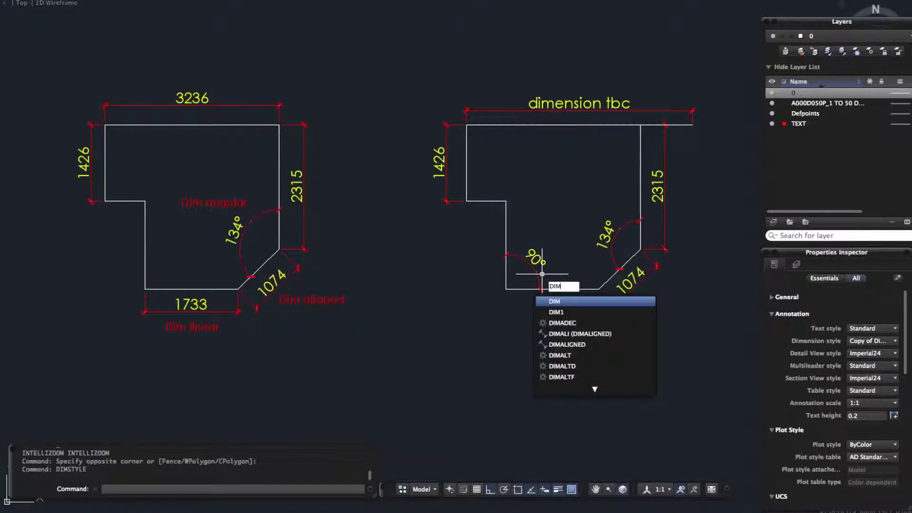
{"action": "type", "text": "imal"}
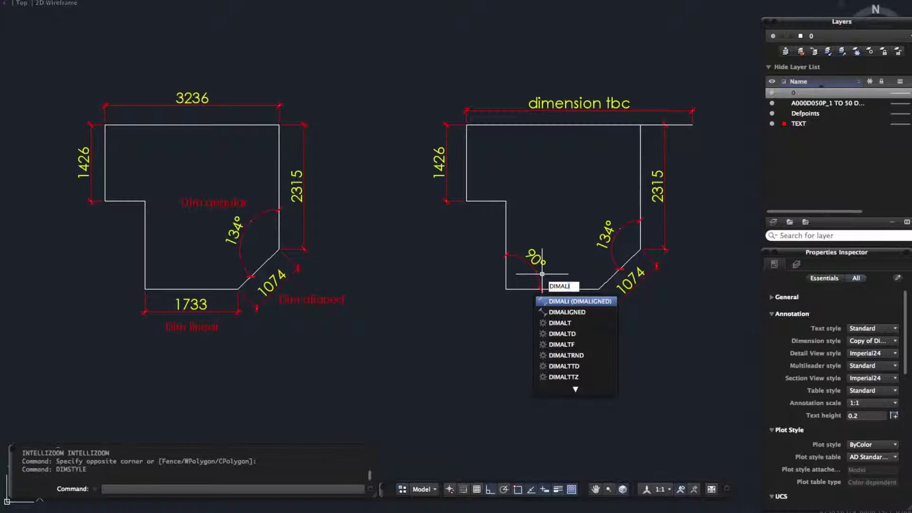
{"action": "key", "text": "Escape"}
{"action": "key", "text": "Escape"}
{"action": "key", "text": "Return"}
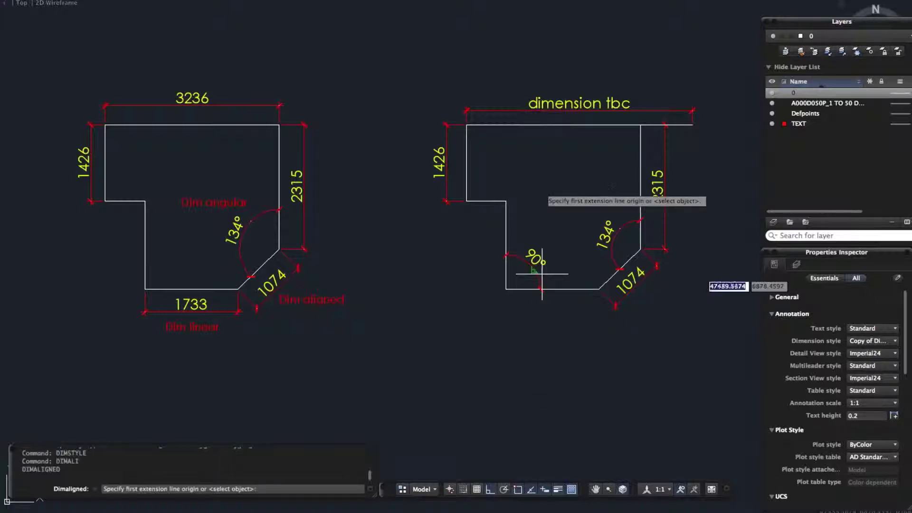
{"action": "left_click", "coordinate": [506, 202]}
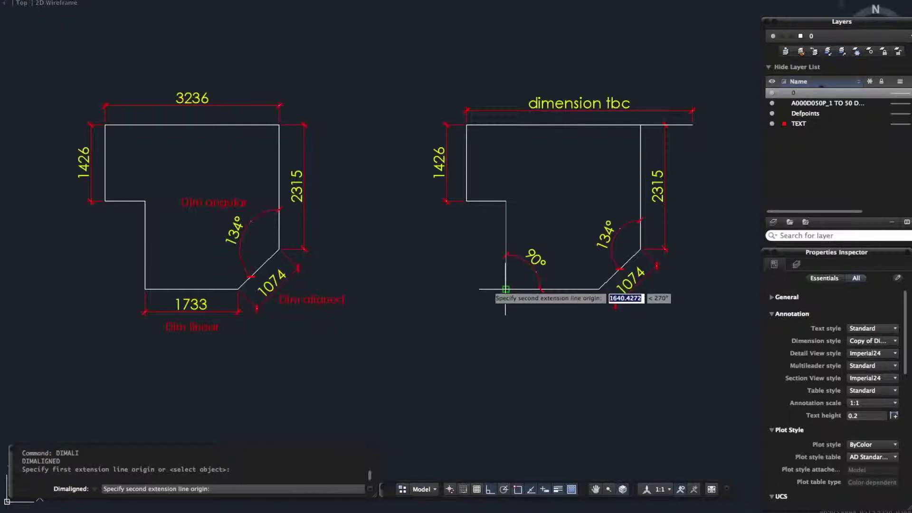
{"action": "left_click", "coordinate": [506, 289]}
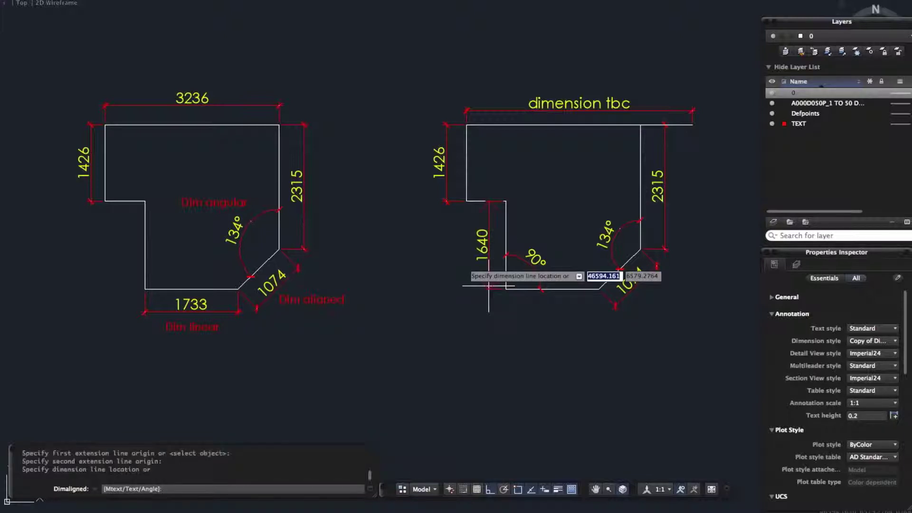
{"action": "left_click", "coordinate": [469, 262]}
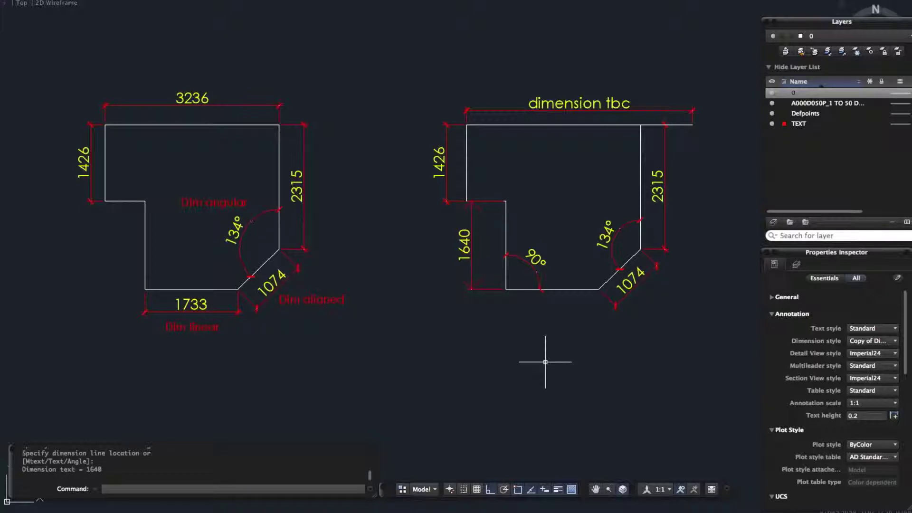
Make Dim FIA the current dimension style again through DIMSTYLE.
{"action": "type", "text": "DIMSTYLE"}
{"action": "key", "text": "Return"}
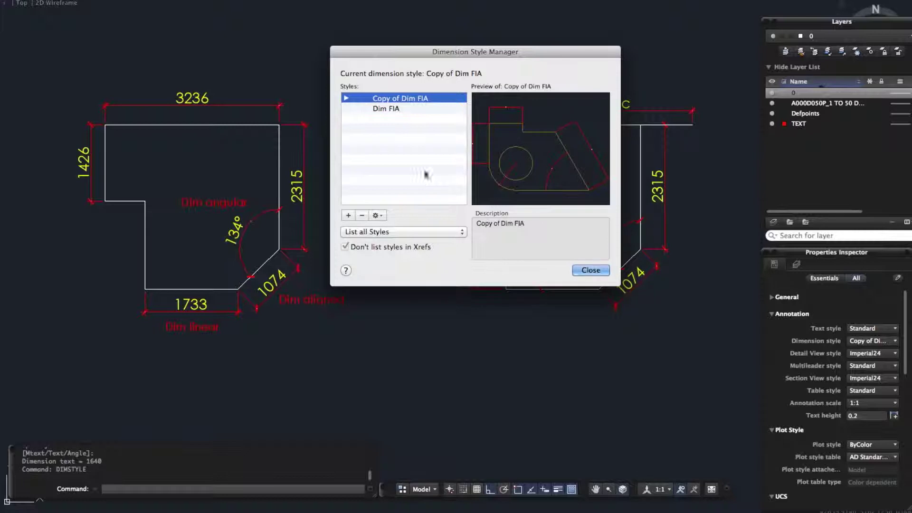
{"action": "left_click", "coordinate": [404, 109]}
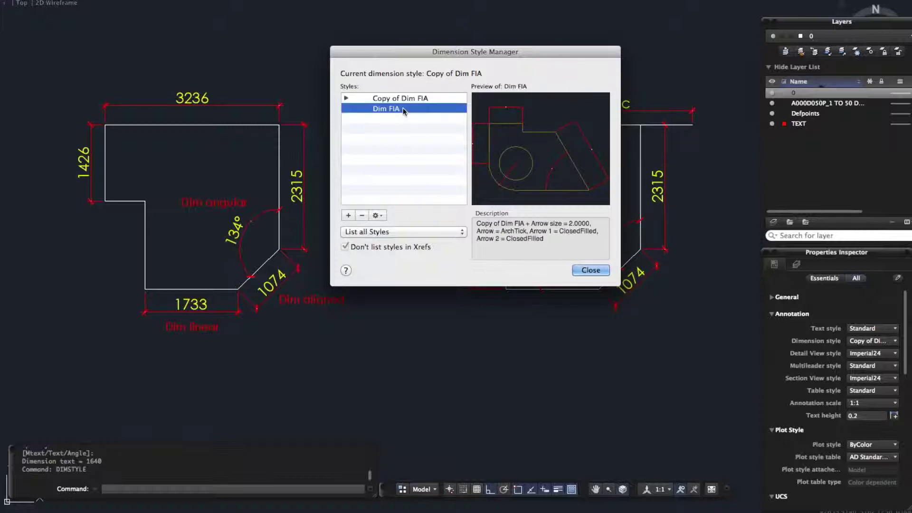
{"action": "left_click", "coordinate": [383, 216]}
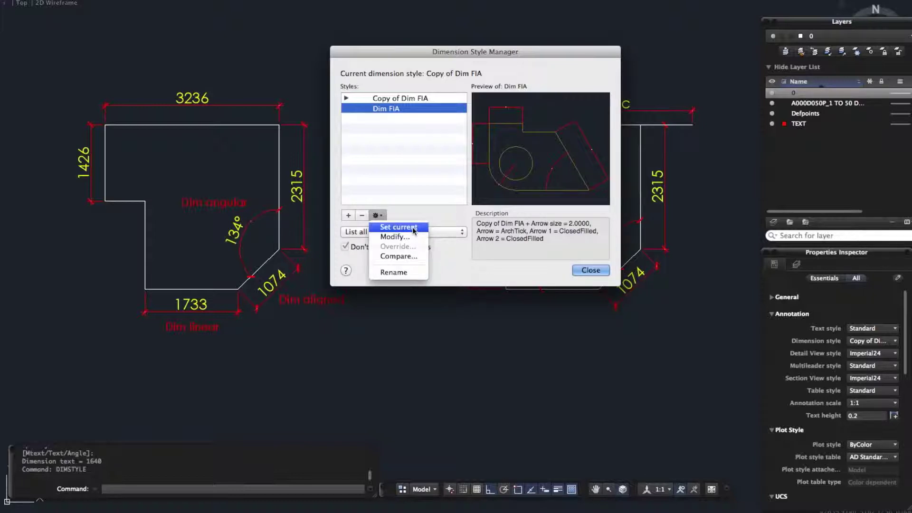
{"action": "left_click", "coordinate": [413, 228]}
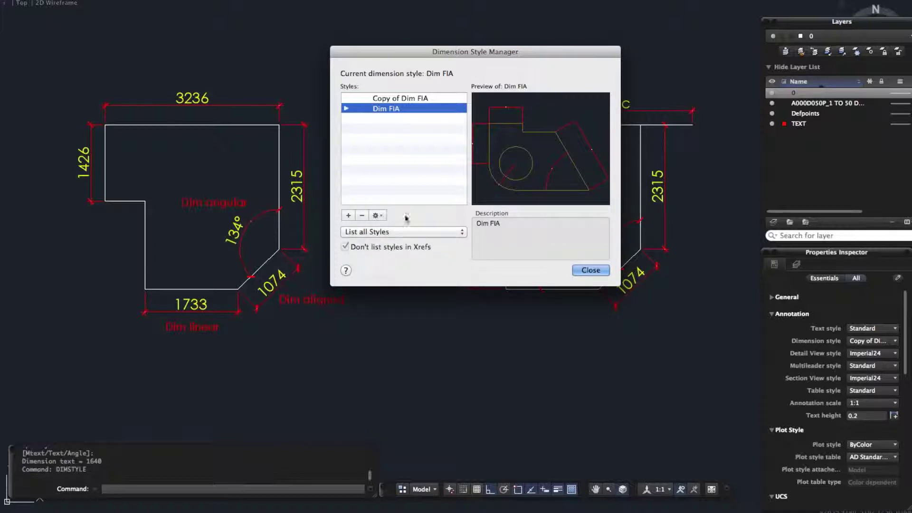
Check Copy of Dim FIA's actions without changing anything, then close the style manager.
{"action": "left_click", "coordinate": [380, 99]}
{"action": "left_click", "coordinate": [384, 217]}
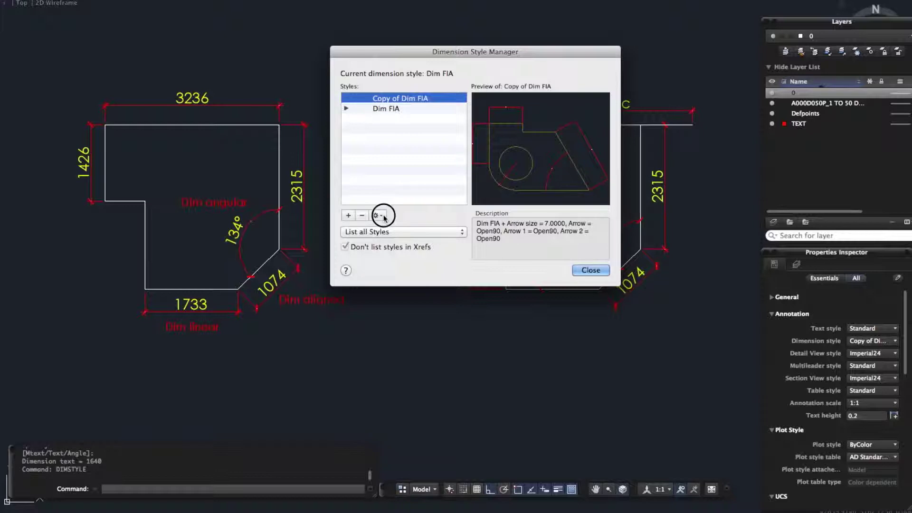
{"action": "left_click", "coordinate": [442, 220]}
{"action": "left_click", "coordinate": [585, 270]}
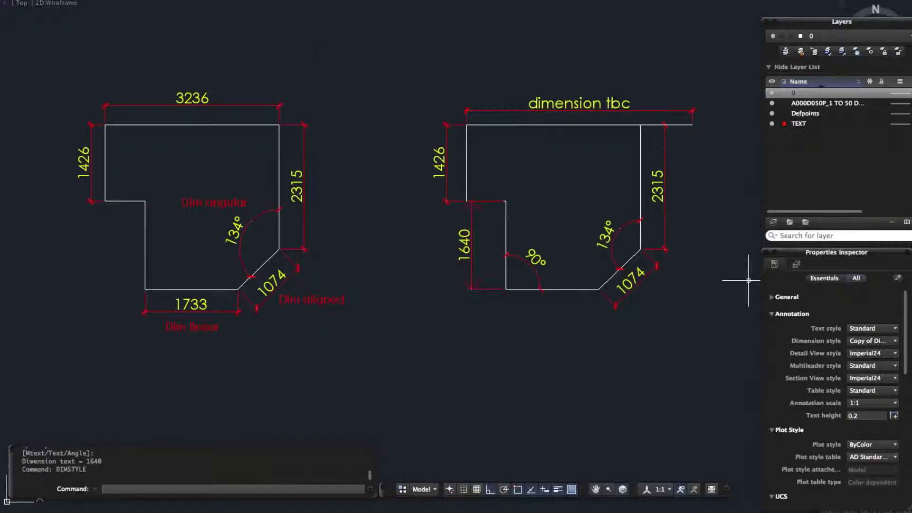